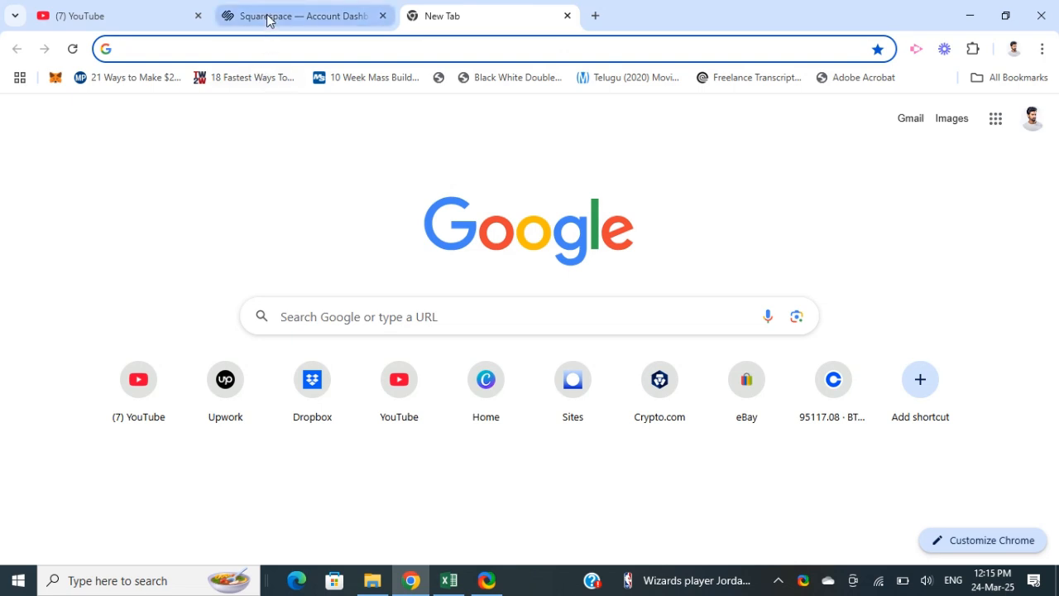
- Switch to the Squarespace account dashboard and start creating a new website
{"action": "mouse_move", "coordinate": [267, 20]}
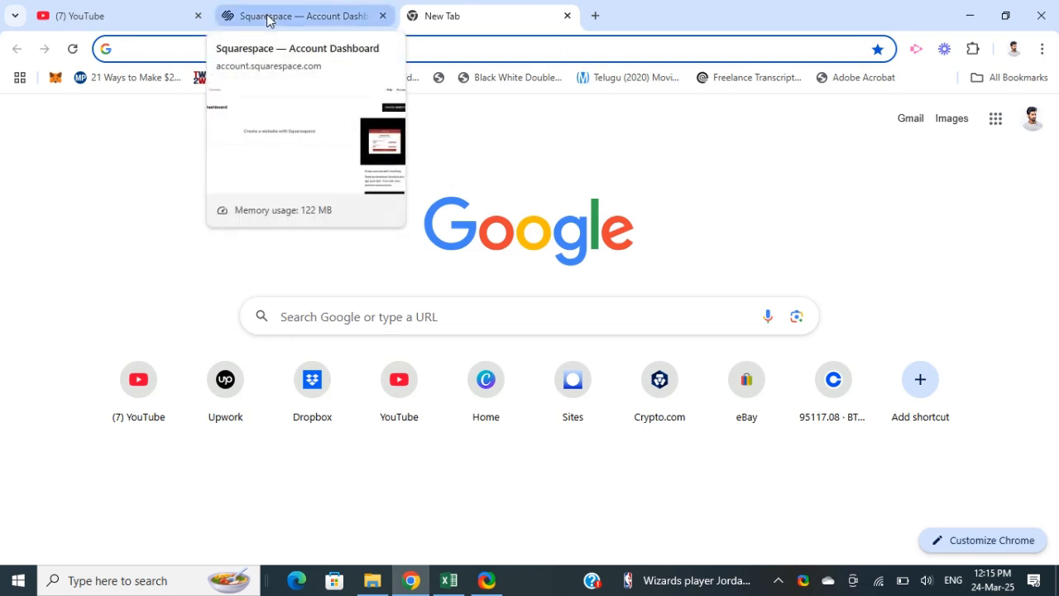
{"action": "left_click", "coordinate": [267, 20]}
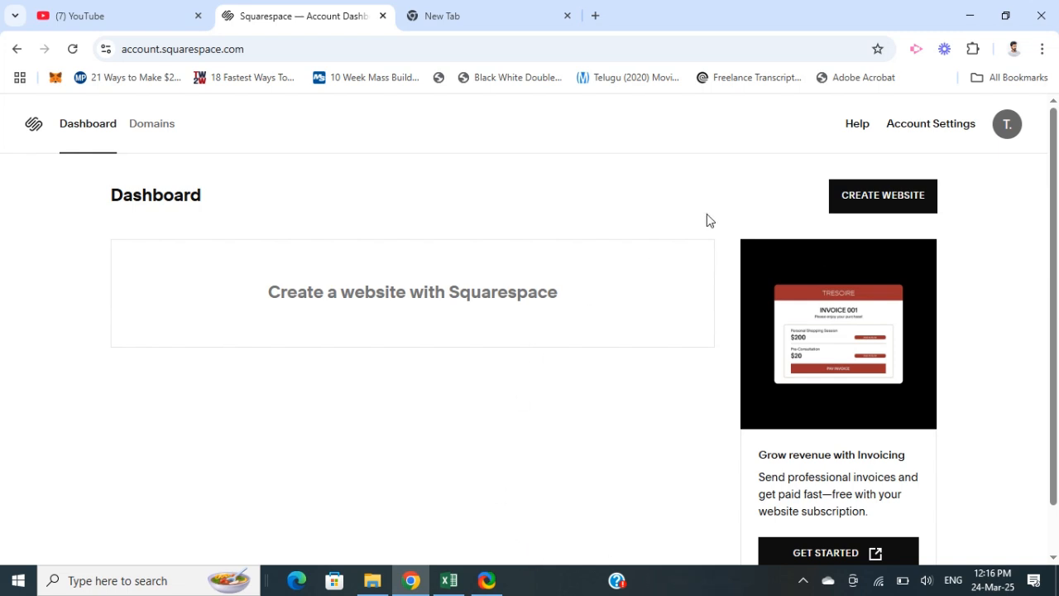
{"action": "left_click", "coordinate": [879, 204]}
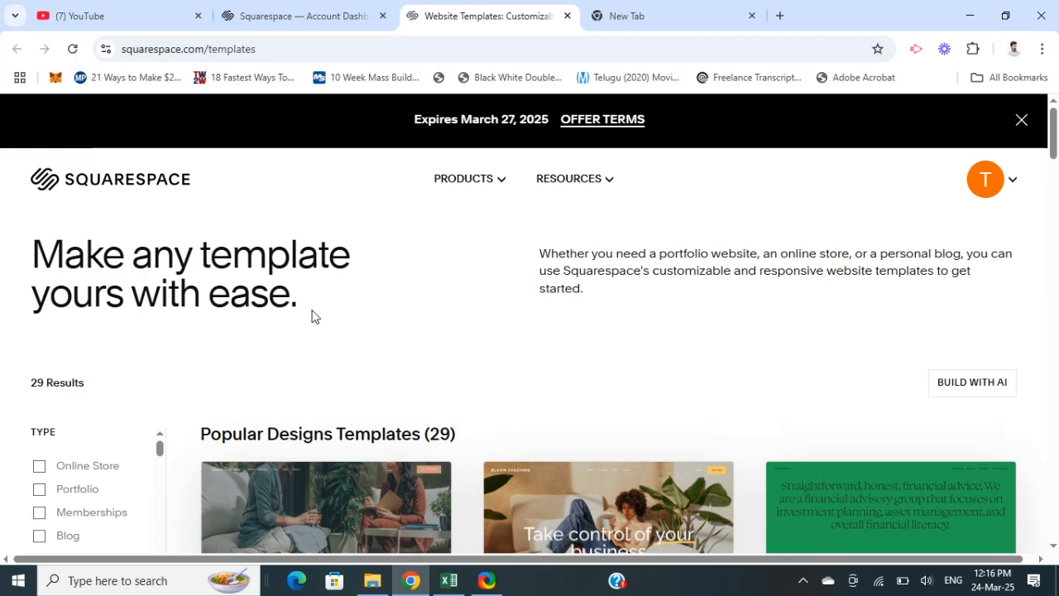
- Look through the Popular Designs templates and the list of template types and topics
{"action": "scroll", "coordinate": [312, 314], "scroll_direction": "down", "scroll_amount": 1}
{"action": "scroll", "coordinate": [312, 316], "scroll_direction": "down", "scroll_amount": 5}
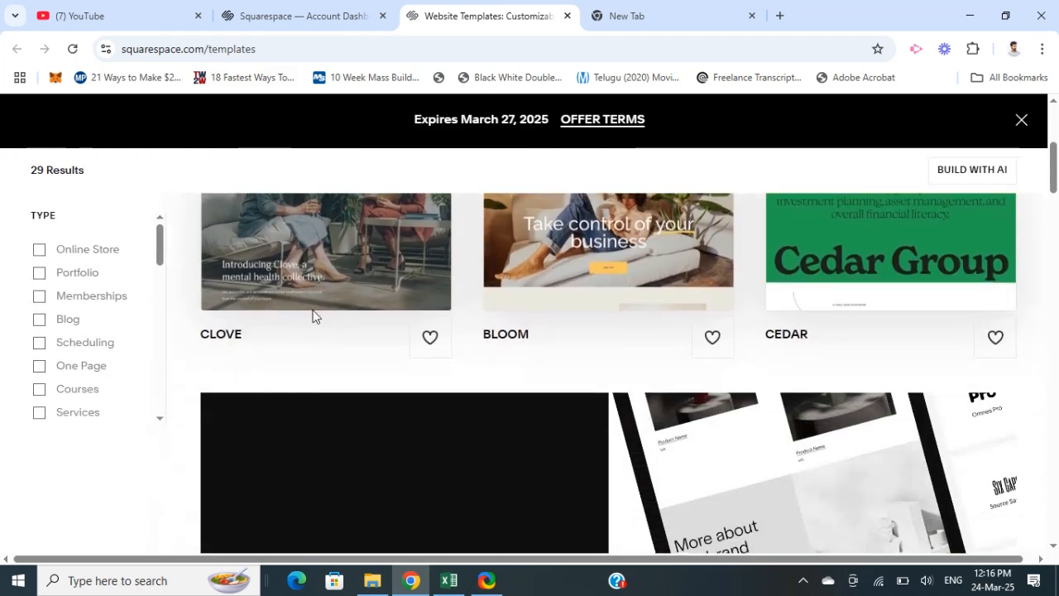
{"action": "scroll", "coordinate": [304, 316], "scroll_direction": "up", "scroll_amount": 6}
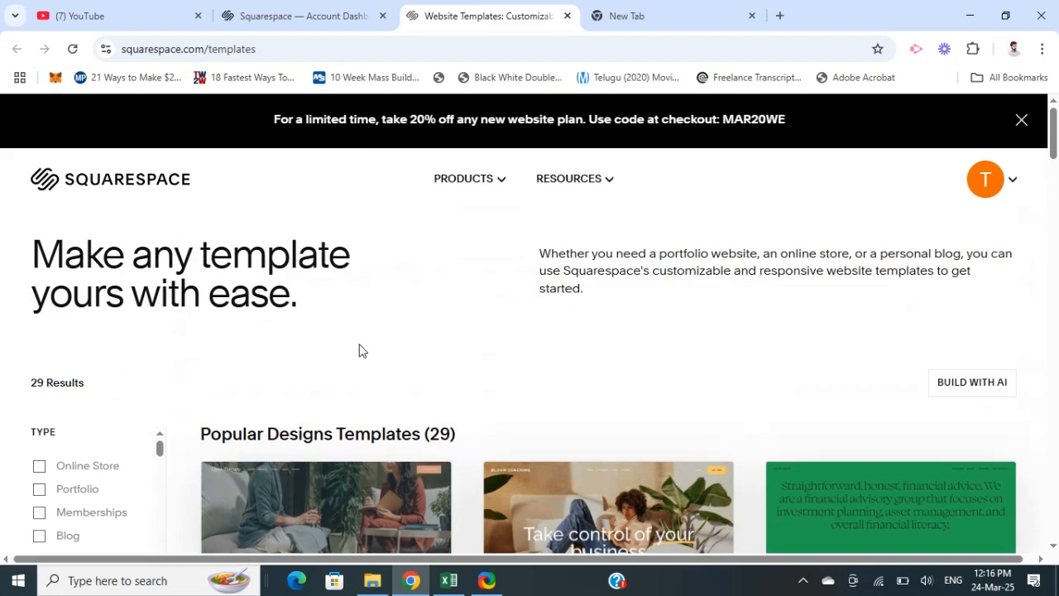
{"action": "scroll", "coordinate": [360, 351], "scroll_direction": "down", "scroll_amount": 10}
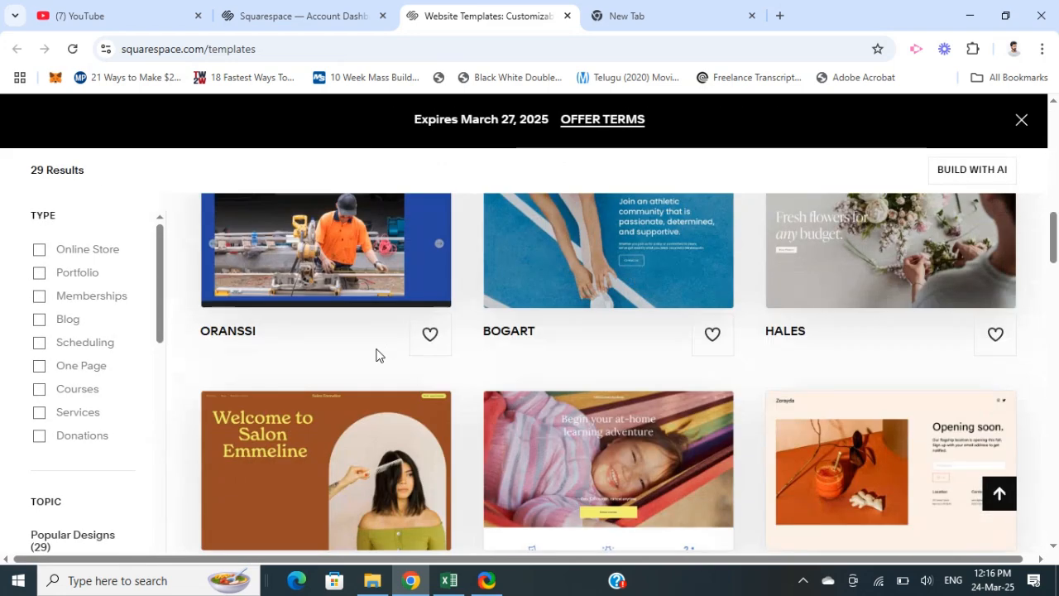
{"action": "scroll", "coordinate": [375, 343], "scroll_direction": "up", "scroll_amount": 10}
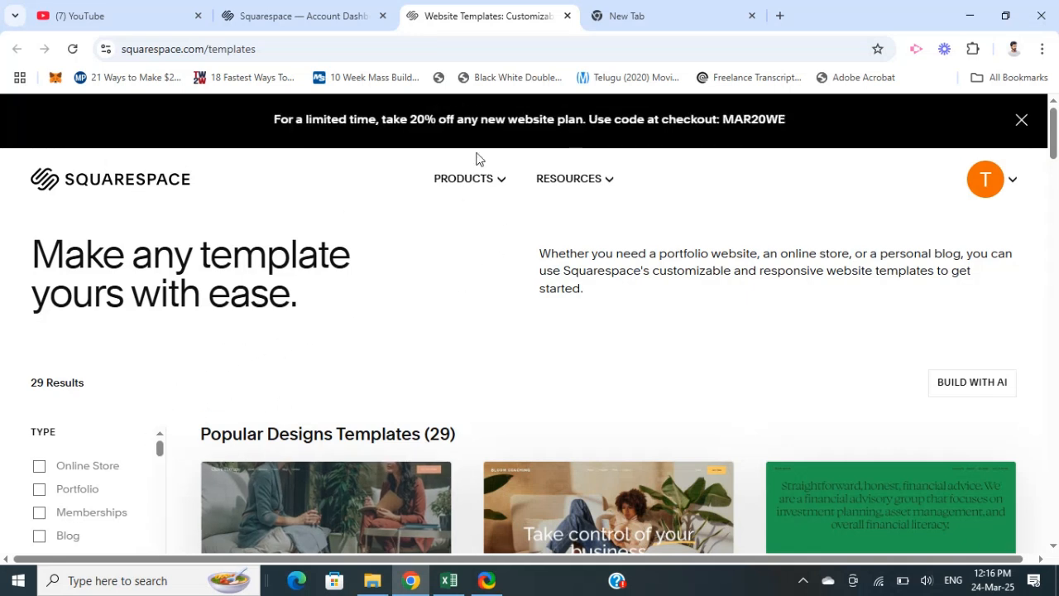
{"action": "left_click", "coordinate": [1015, 181]}
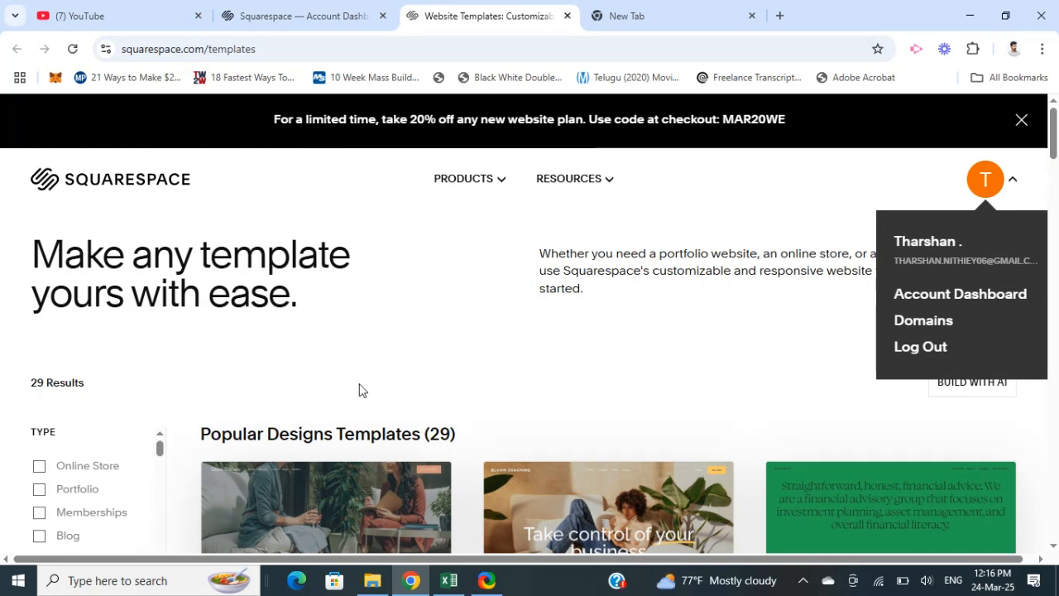
{"action": "left_click", "coordinate": [301, 379]}
{"action": "scroll", "coordinate": [309, 361], "scroll_direction": "down", "scroll_amount": 3}
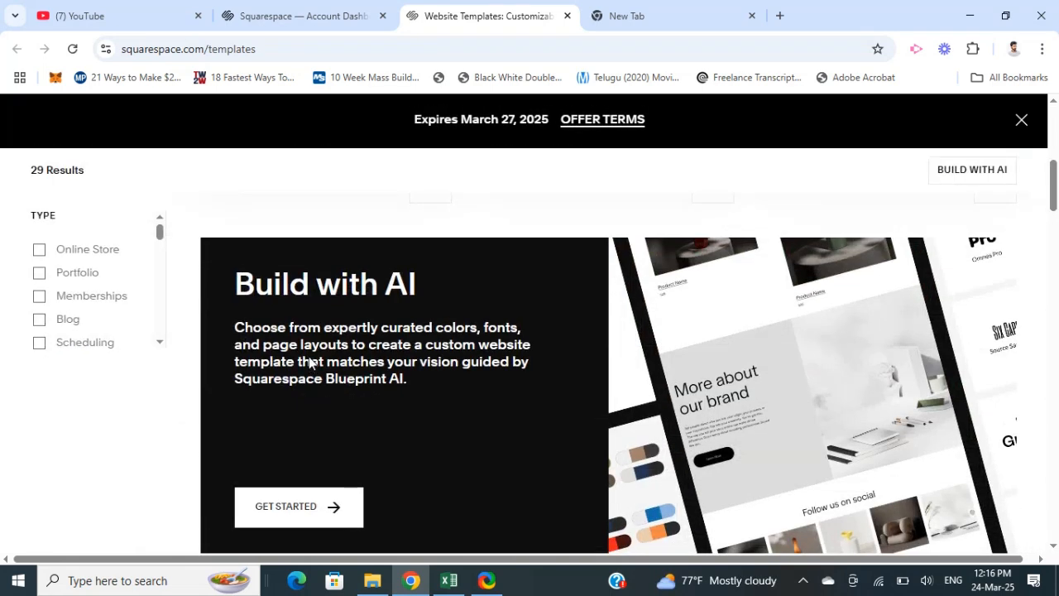
{"action": "scroll", "coordinate": [414, 378], "scroll_direction": "down", "scroll_amount": 3}
{"action": "scroll", "coordinate": [414, 378], "scroll_direction": "down", "scroll_amount": 3}
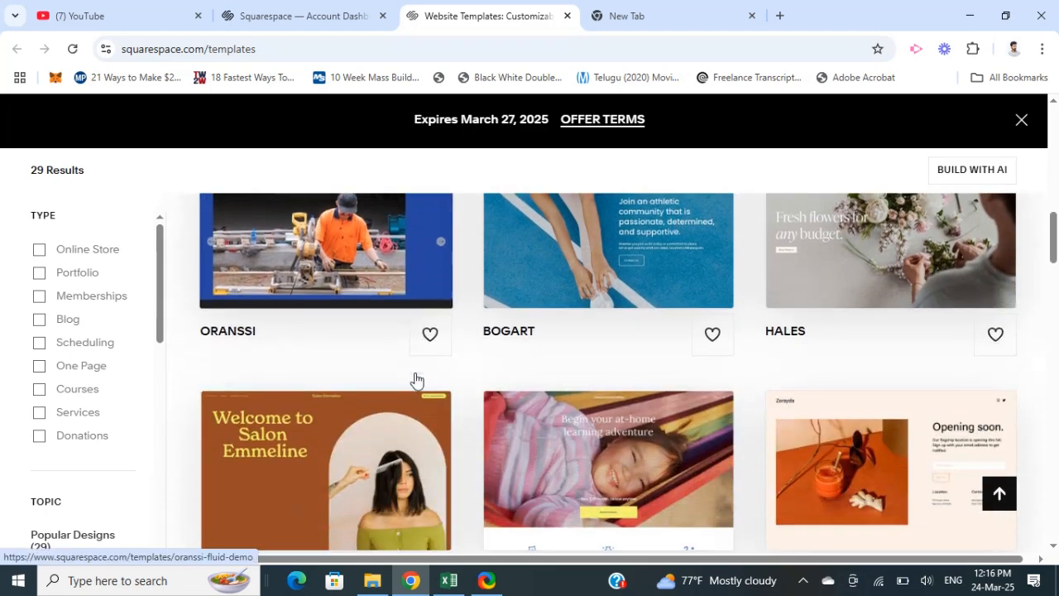
{"action": "scroll", "coordinate": [99, 500], "scroll_direction": "down", "scroll_amount": 4}
{"action": "scroll", "coordinate": [341, 398], "scroll_direction": "down", "scroll_amount": 4}
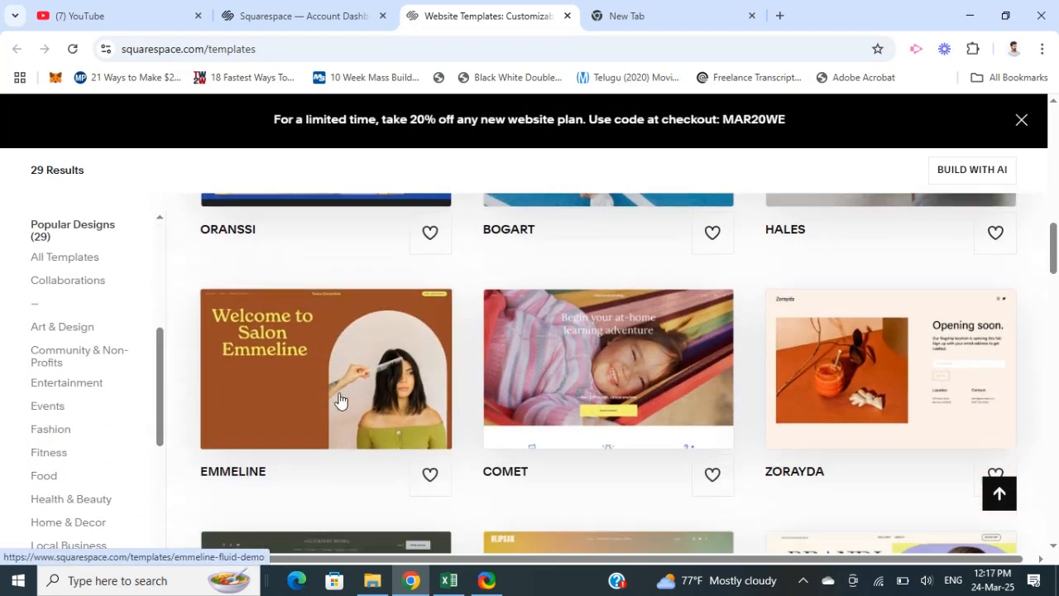
{"action": "scroll", "coordinate": [341, 393], "scroll_direction": "up", "scroll_amount": 10}
{"action": "scroll", "coordinate": [344, 392], "scroll_direction": "up", "scroll_amount": 6}
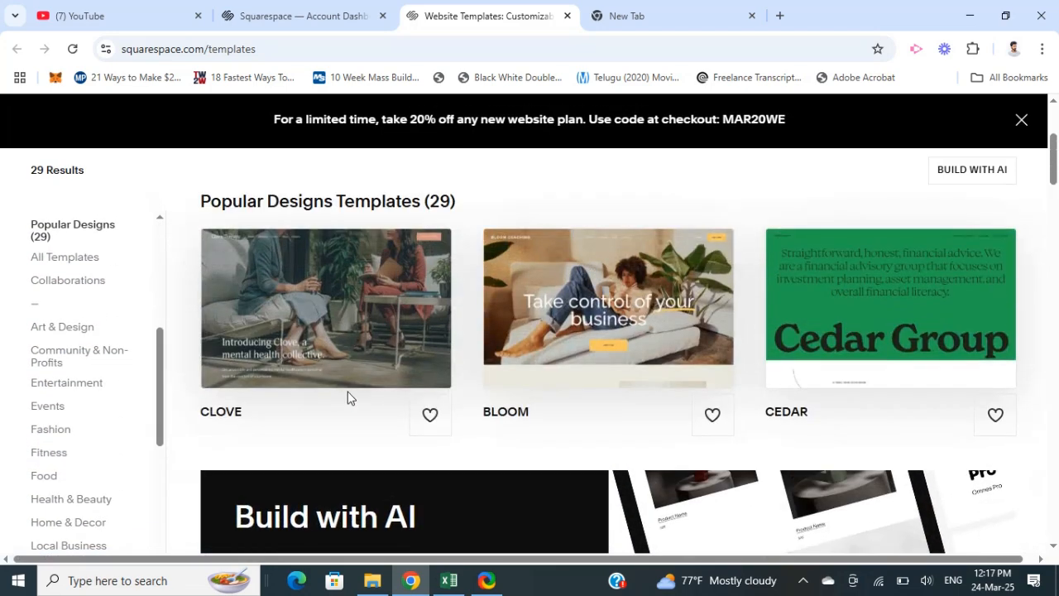
{"action": "scroll", "coordinate": [246, 433], "scroll_direction": "down", "scroll_amount": 1}
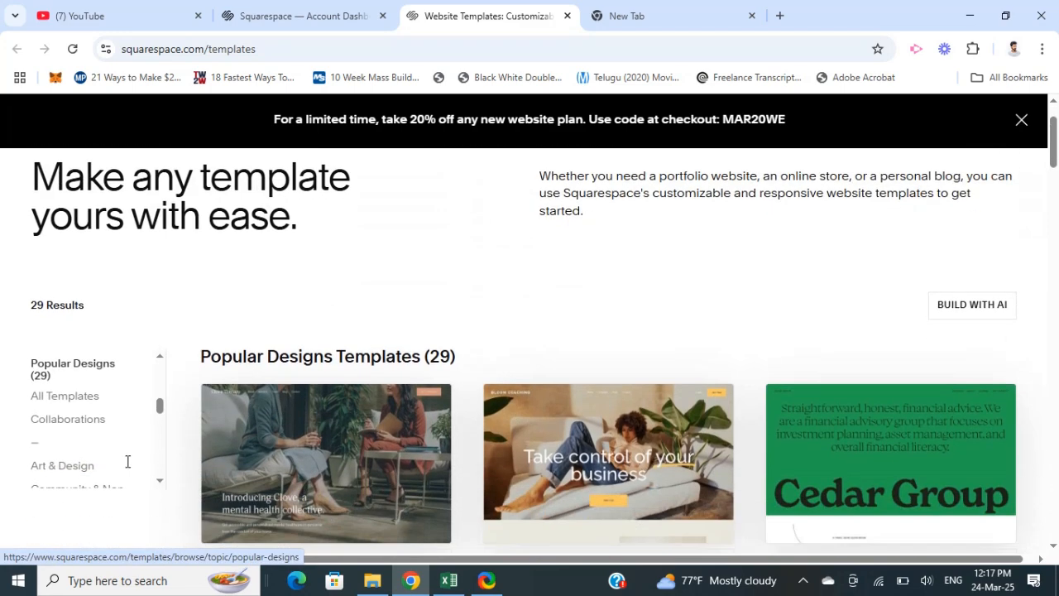
{"action": "scroll", "coordinate": [90, 473], "scroll_direction": "down", "scroll_amount": 5}
{"action": "scroll", "coordinate": [502, 381], "scroll_direction": "down", "scroll_amount": 1}
{"action": "scroll", "coordinate": [502, 381], "scroll_direction": "down", "scroll_amount": 8}
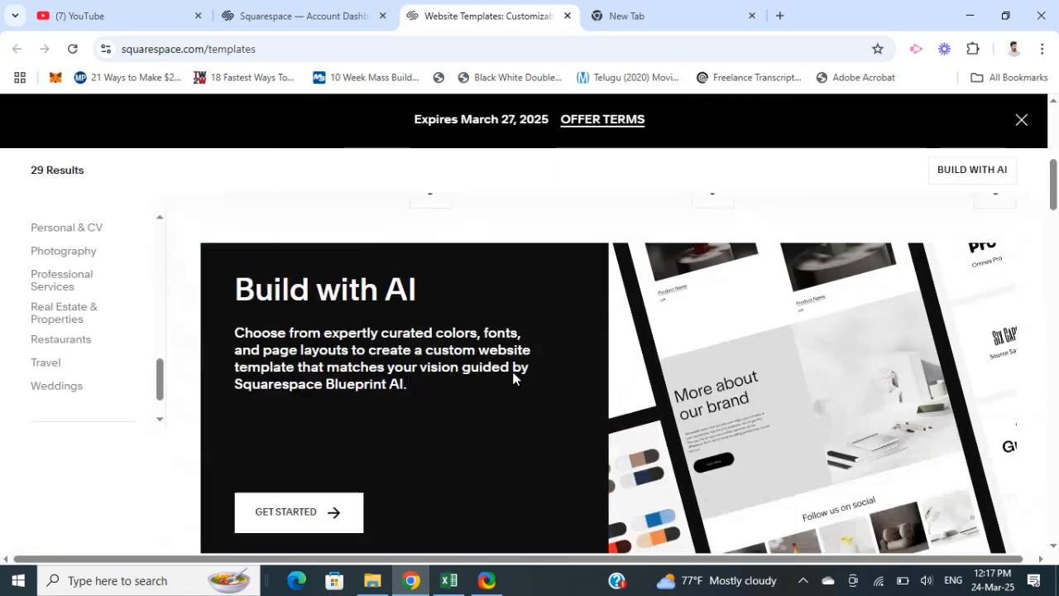
{"action": "scroll", "coordinate": [436, 387], "scroll_direction": "down", "scroll_amount": 9}
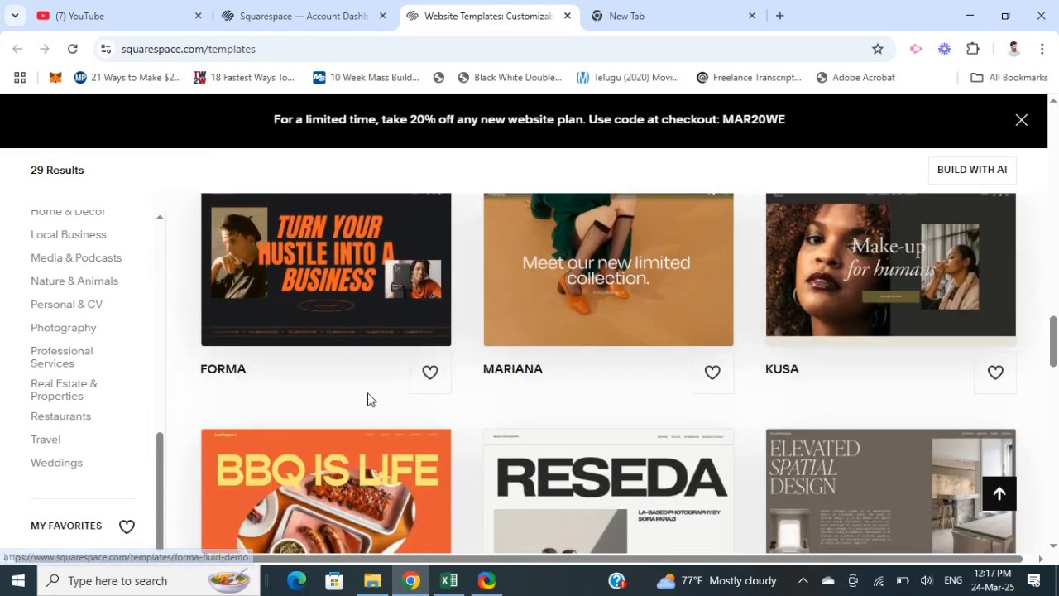
{"action": "scroll", "coordinate": [626, 379], "scroll_direction": "down", "scroll_amount": 3}
{"action": "scroll", "coordinate": [556, 387], "scroll_direction": "up", "scroll_amount": 4}
{"action": "scroll", "coordinate": [556, 387], "scroll_direction": "up", "scroll_amount": 12}
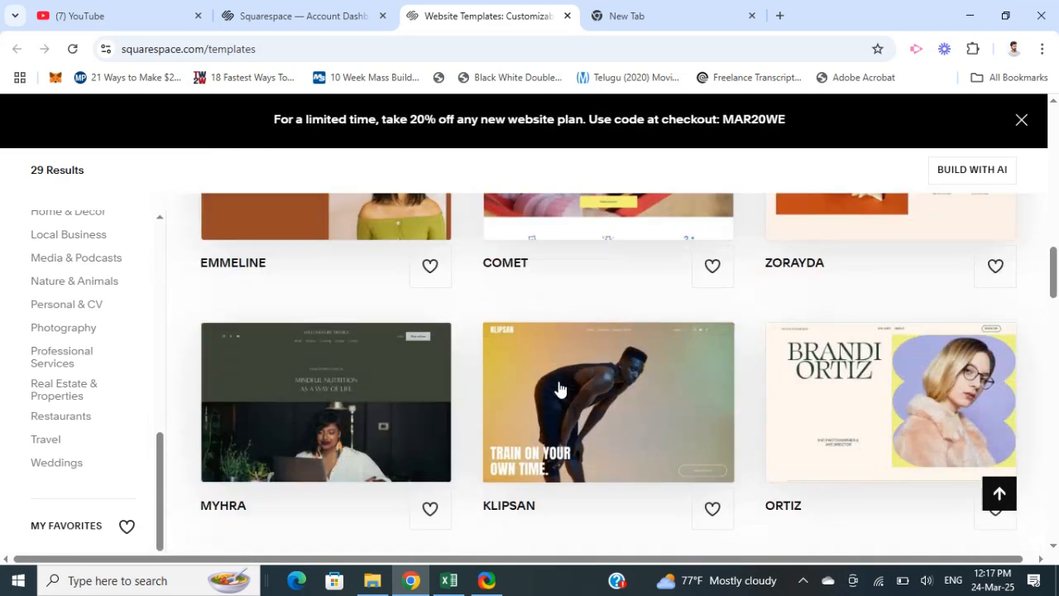
{"action": "scroll", "coordinate": [496, 402], "scroll_direction": "up", "scroll_amount": 3}
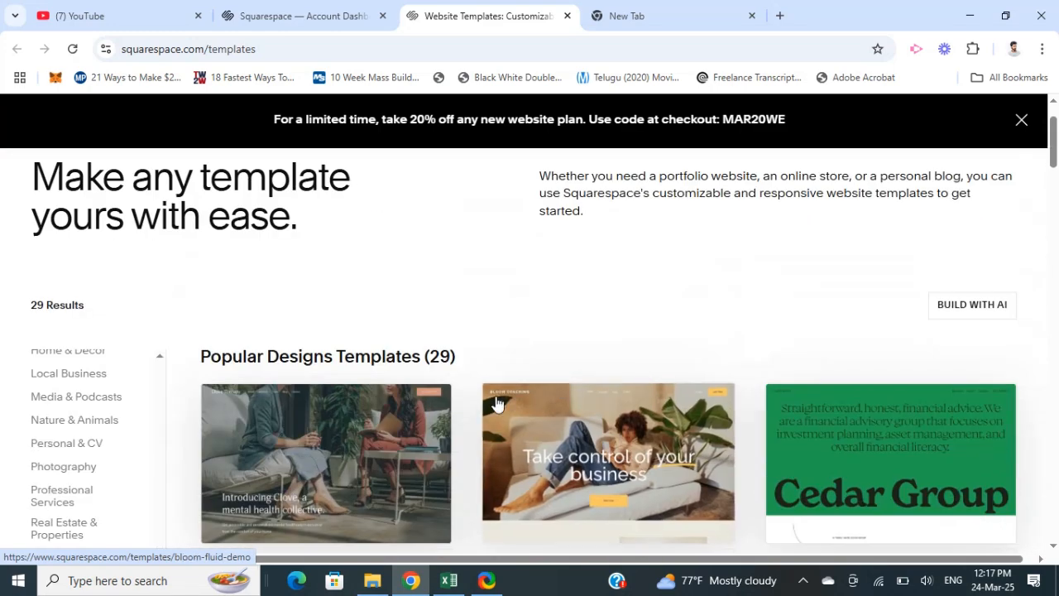
{"action": "scroll", "coordinate": [428, 409], "scroll_direction": "down", "scroll_amount": 2}
{"action": "scroll", "coordinate": [440, 387], "scroll_direction": "up", "scroll_amount": 1}
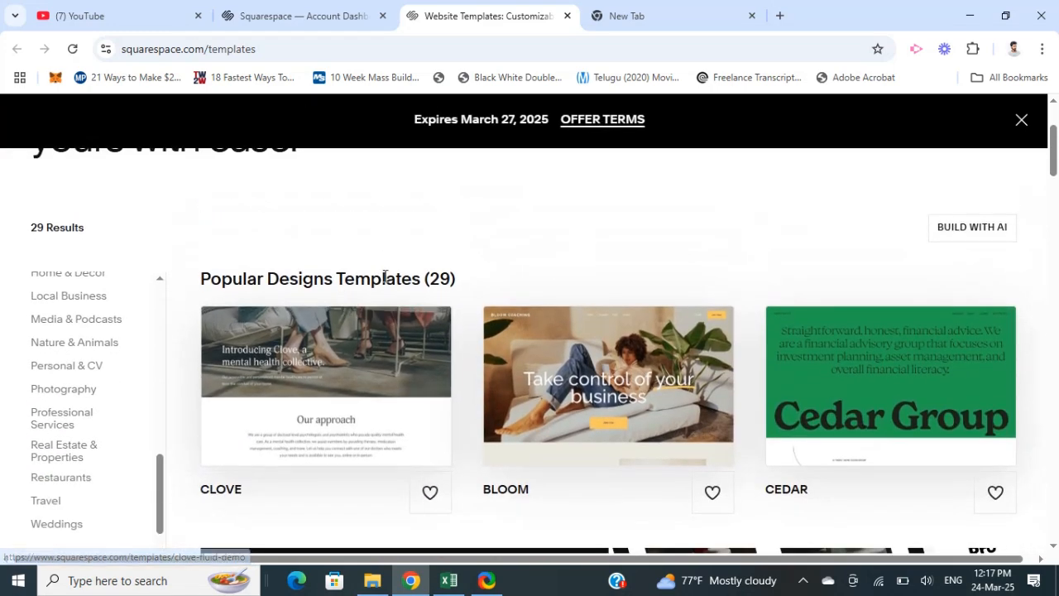
{"action": "scroll", "coordinate": [248, 320], "scroll_direction": "up", "scroll_amount": 2}
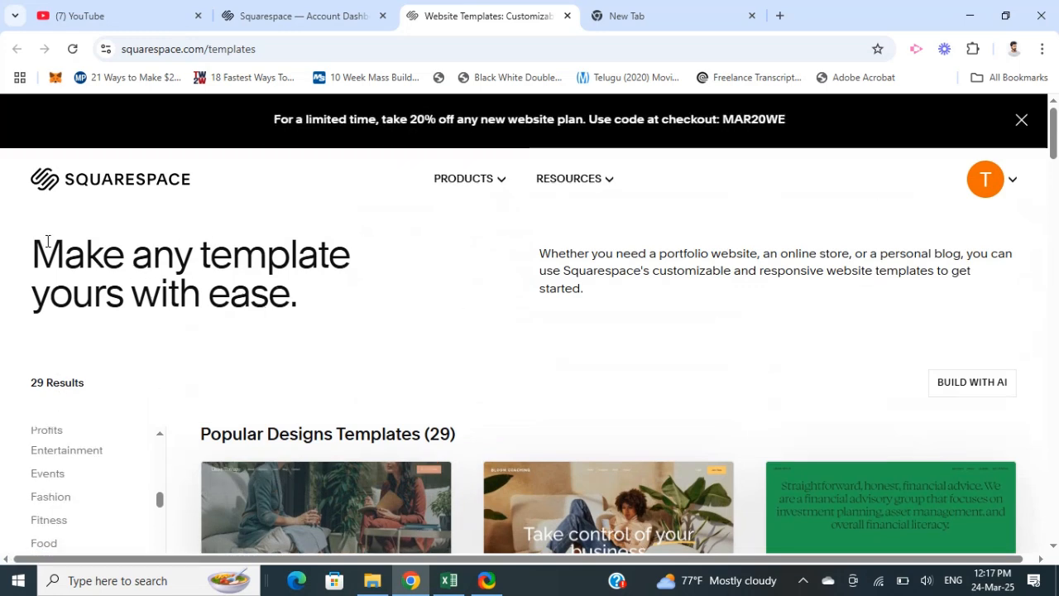
- Filter the website templates by the Personal & CV topic
{"action": "scroll", "coordinate": [0, 362], "scroll_direction": "down", "scroll_amount": 2}
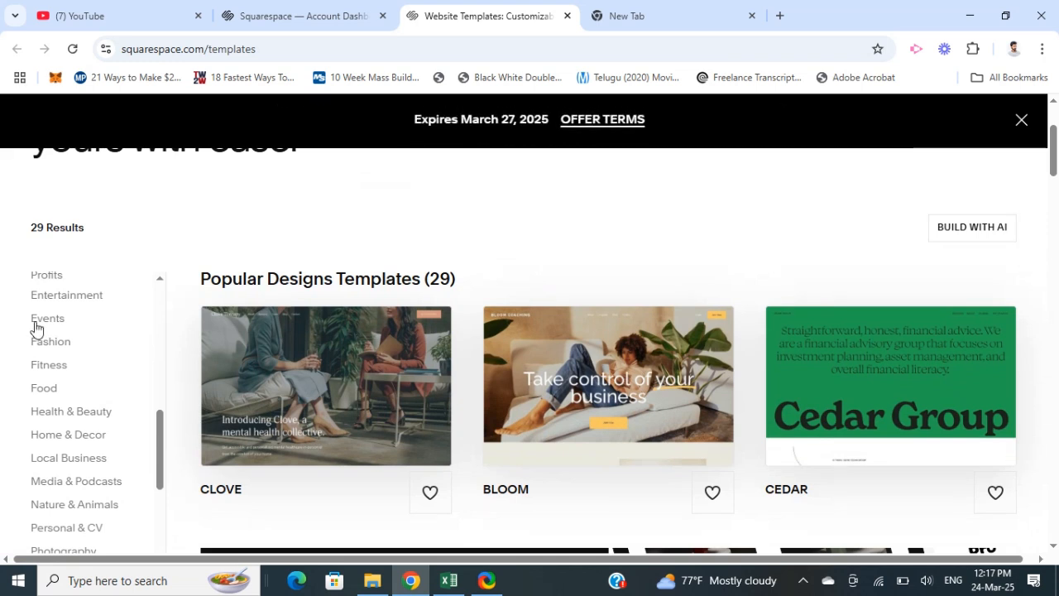
{"action": "scroll", "coordinate": [67, 373], "scroll_direction": "down", "scroll_amount": 3}
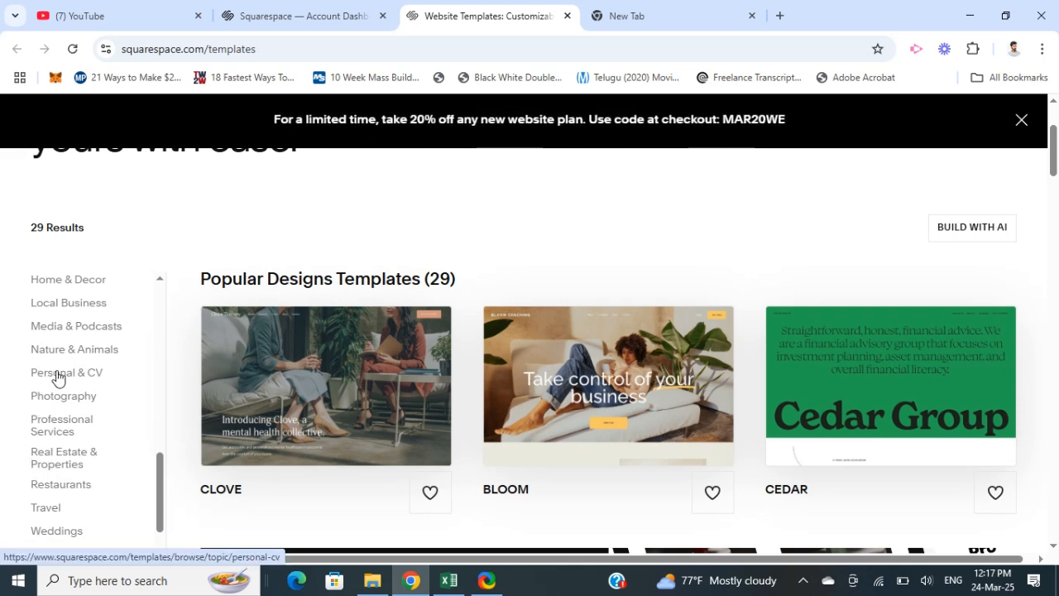
{"action": "left_click", "coordinate": [57, 376]}
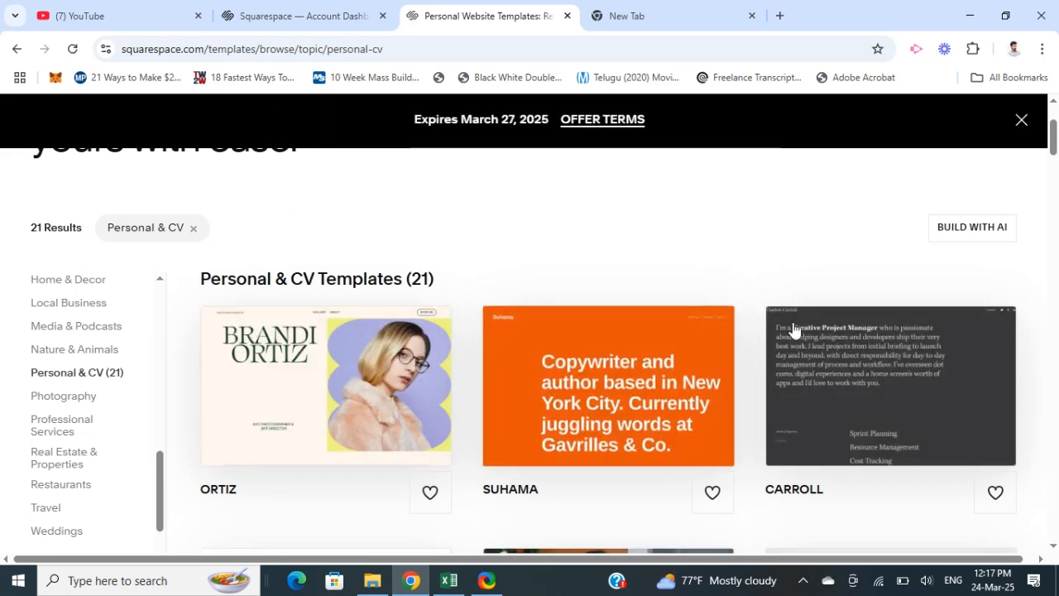
- Browse the Personal & CV templates and open the Ortiz template's preview
{"action": "scroll", "coordinate": [364, 381], "scroll_direction": "down", "scroll_amount": 2}
{"action": "scroll", "coordinate": [365, 381], "scroll_direction": "down", "scroll_amount": 4}
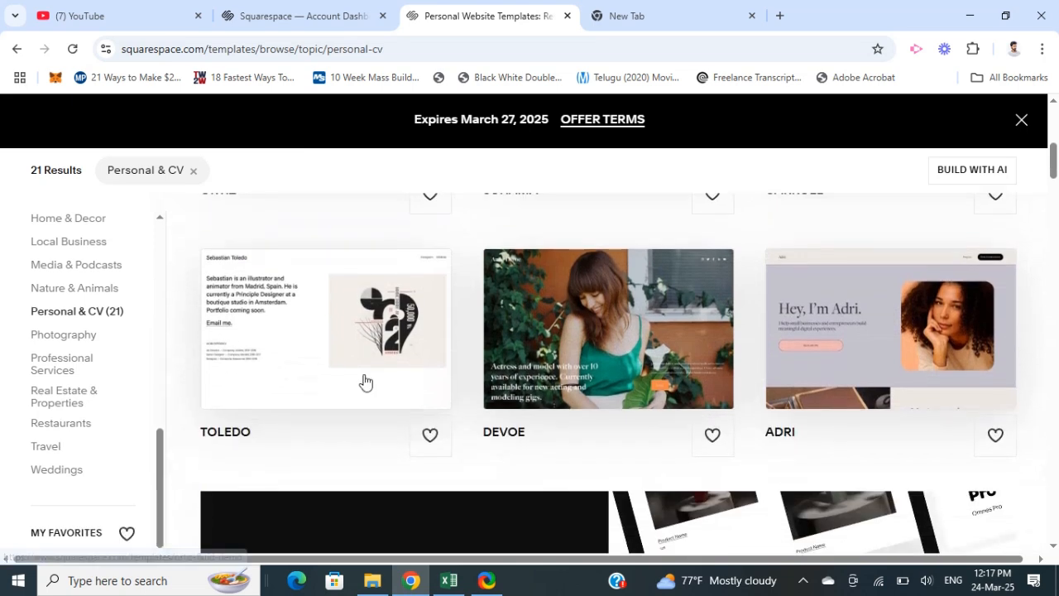
{"action": "scroll", "coordinate": [380, 413], "scroll_direction": "down", "scroll_amount": 2}
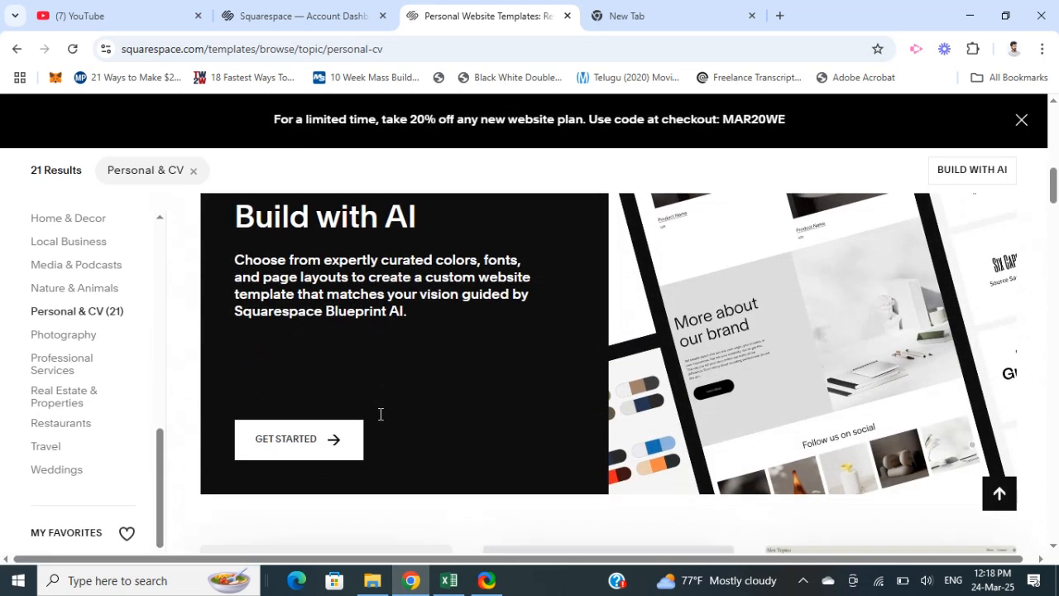
{"action": "scroll", "coordinate": [445, 414], "scroll_direction": "up", "scroll_amount": 5}
{"action": "scroll", "coordinate": [569, 345], "scroll_direction": "up", "scroll_amount": 2}
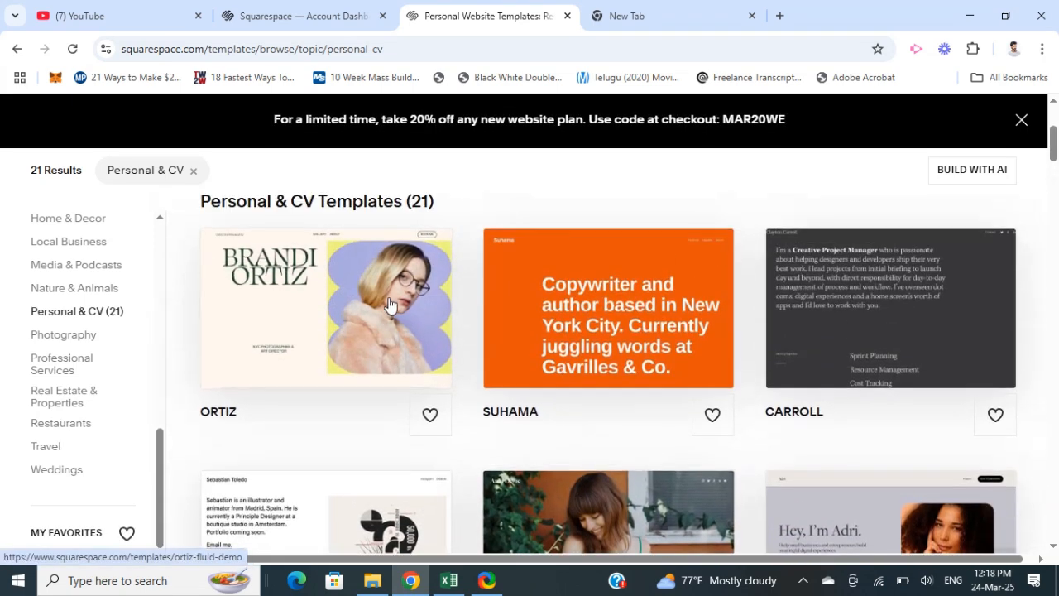
{"action": "scroll", "coordinate": [508, 379], "scroll_direction": "up", "scroll_amount": 1}
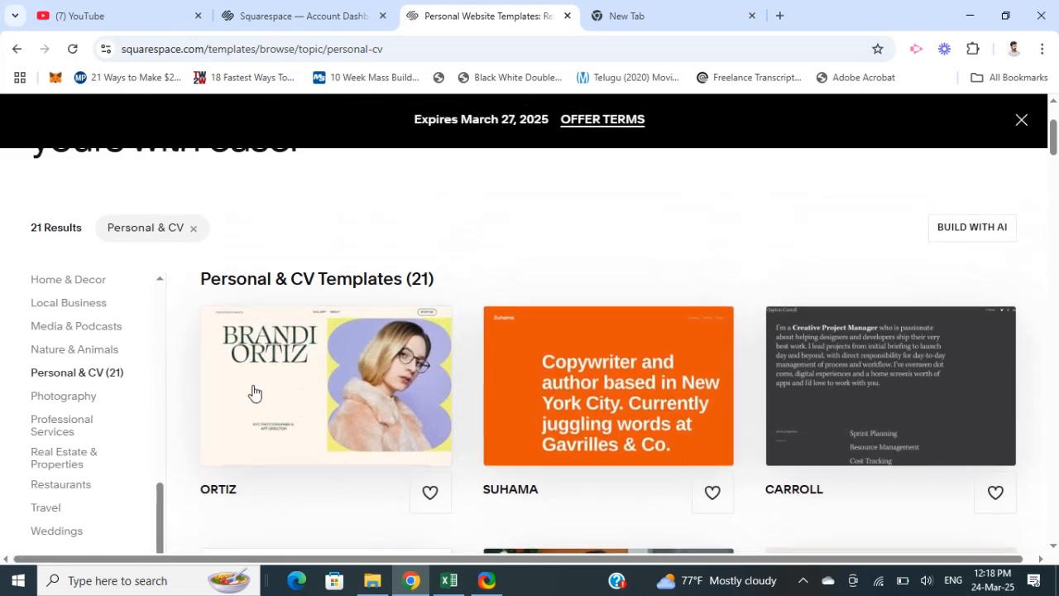
{"action": "mouse_move", "coordinate": [378, 378]}
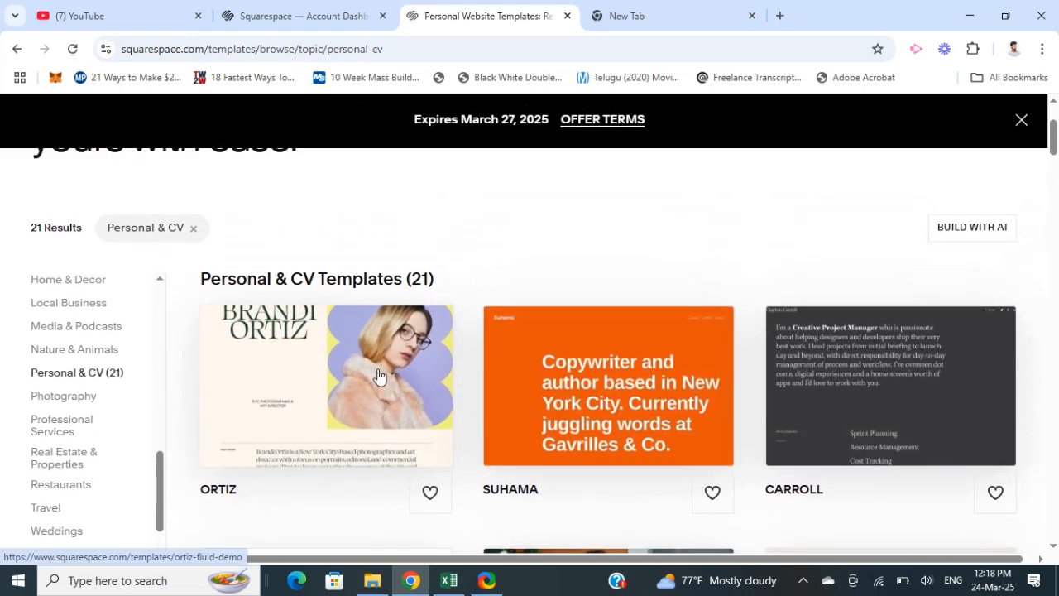
{"action": "left_click", "coordinate": [298, 379]}
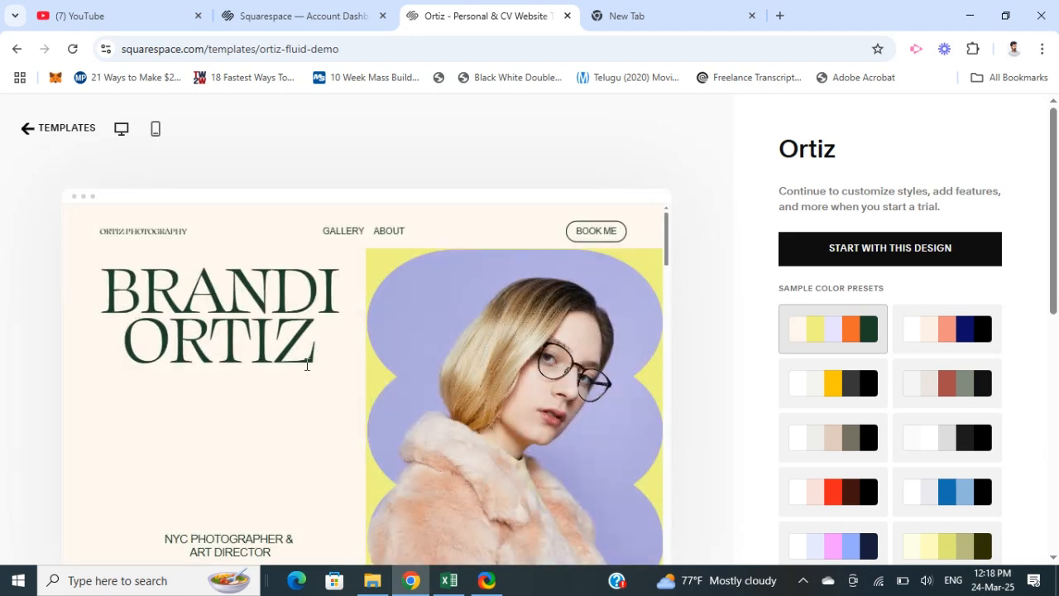
- Review the Ortiz page preview, try the beige and red sample color presets, and apply the blue one
{"action": "scroll", "coordinate": [306, 368], "scroll_direction": "down", "scroll_amount": 8}
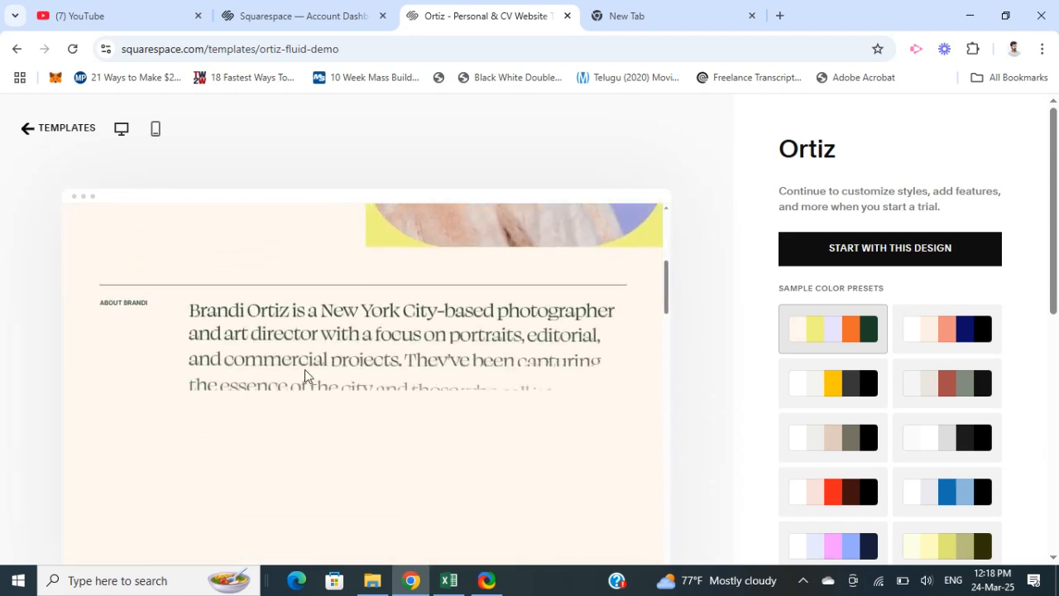
{"action": "scroll", "coordinate": [305, 377], "scroll_direction": "down", "scroll_amount": 5}
{"action": "scroll", "coordinate": [303, 376], "scroll_direction": "up", "scroll_amount": 8}
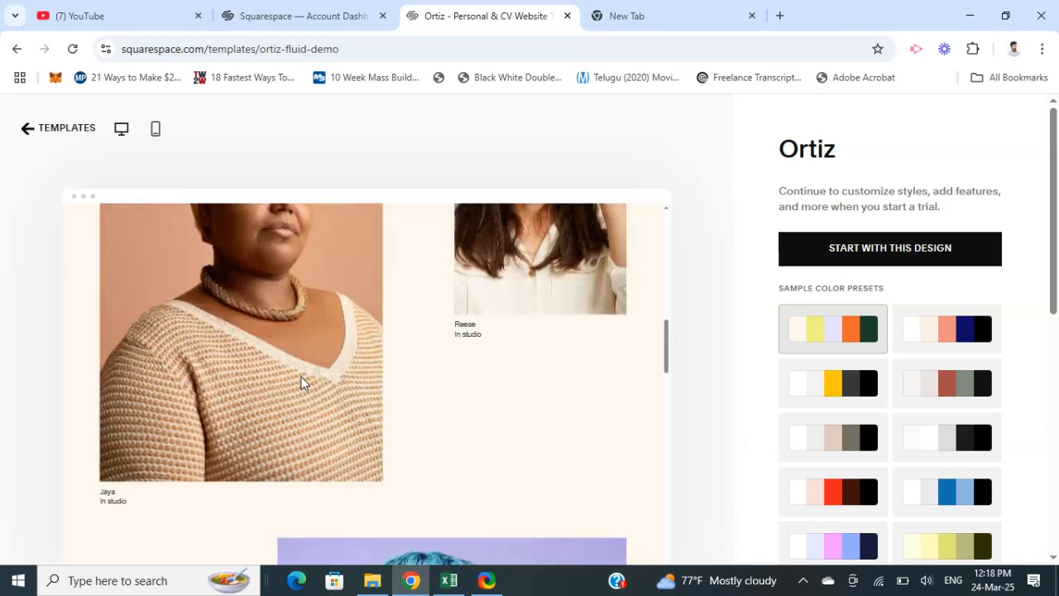
{"action": "scroll", "coordinate": [301, 379], "scroll_direction": "up", "scroll_amount": 6}
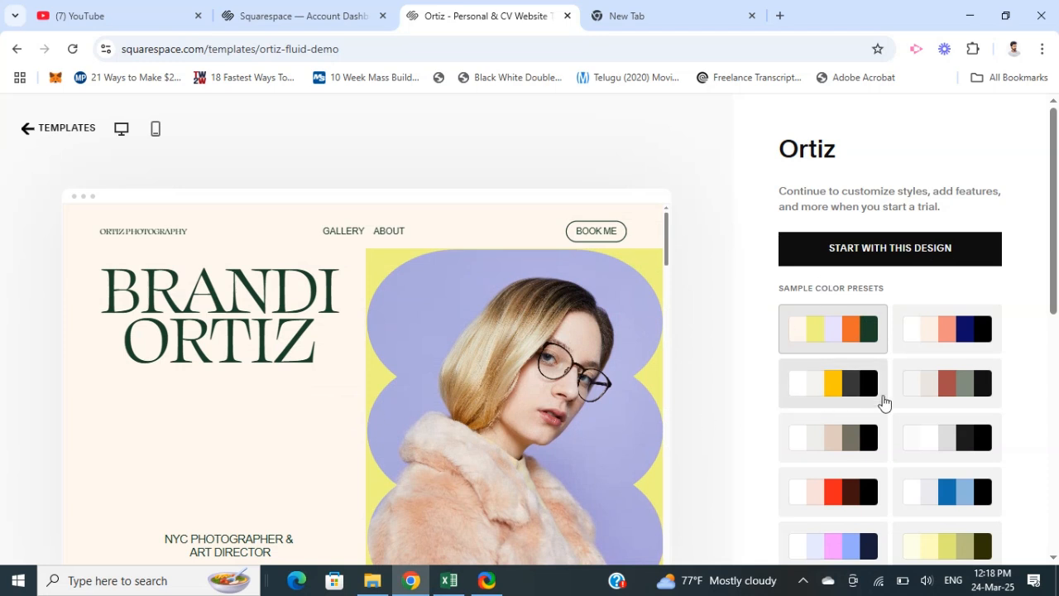
{"action": "scroll", "coordinate": [898, 406], "scroll_direction": "down", "scroll_amount": 1}
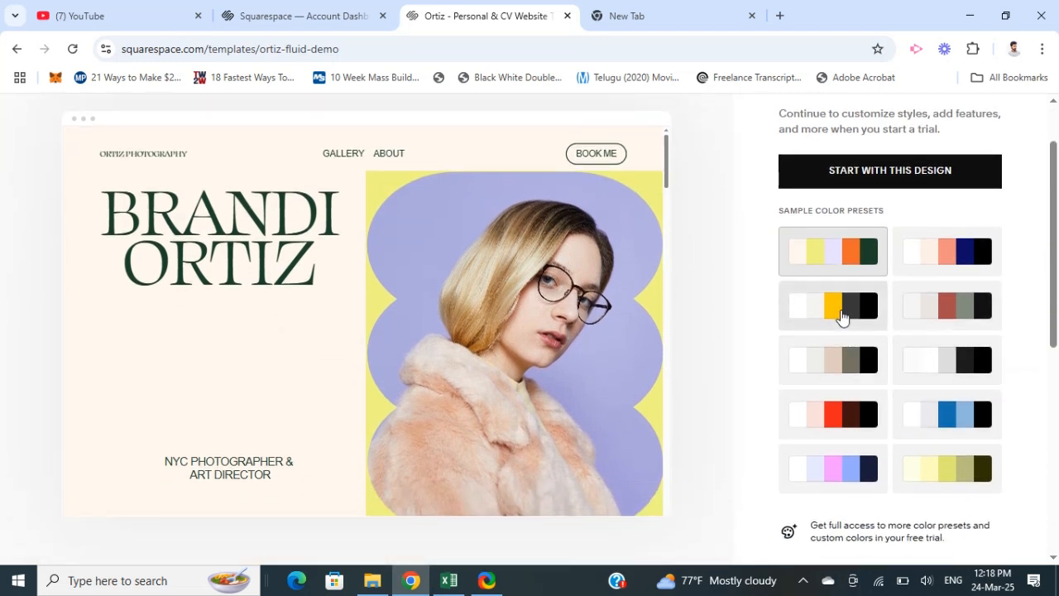
{"action": "left_click", "coordinate": [946, 413]}
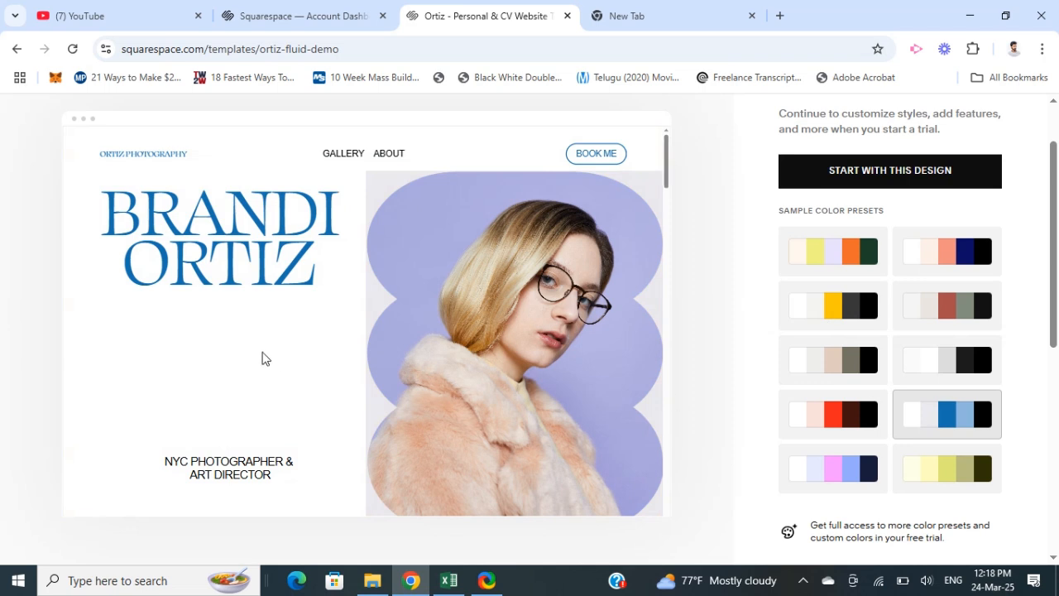
{"action": "left_click", "coordinate": [824, 363]}
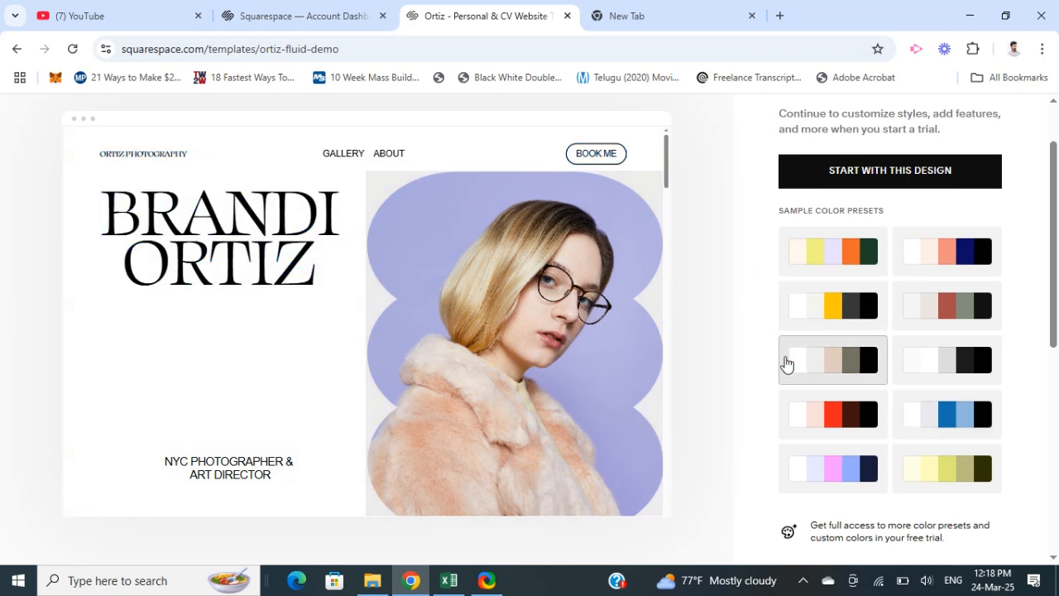
{"action": "left_click", "coordinate": [799, 414]}
{"action": "left_click", "coordinate": [940, 414]}
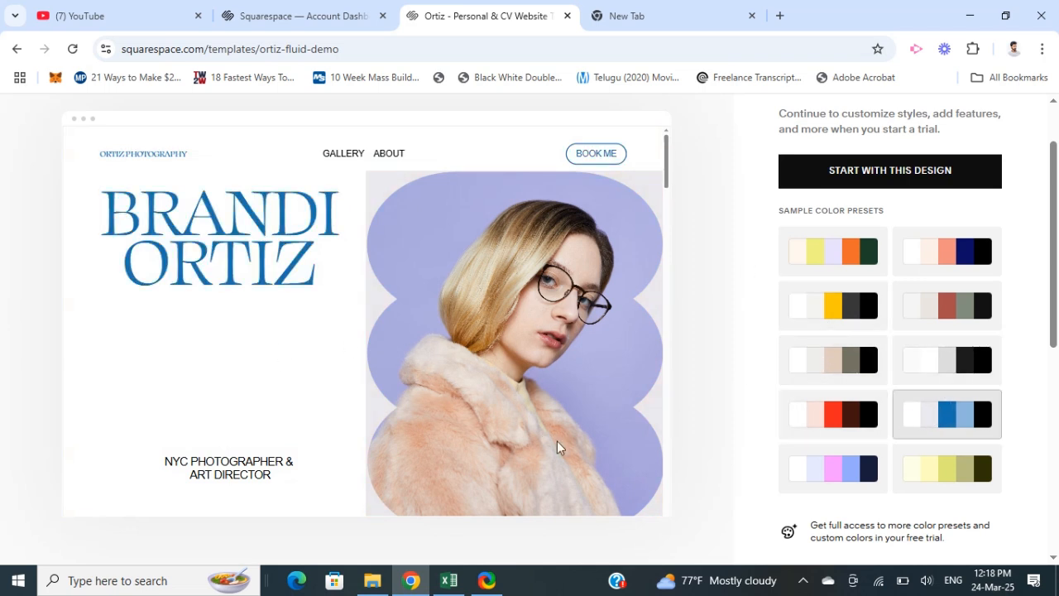
- Try the beige and green color preset, apply the pale yellow and olive one, and start a site with the Ortiz design
{"action": "left_click", "coordinate": [807, 263]}
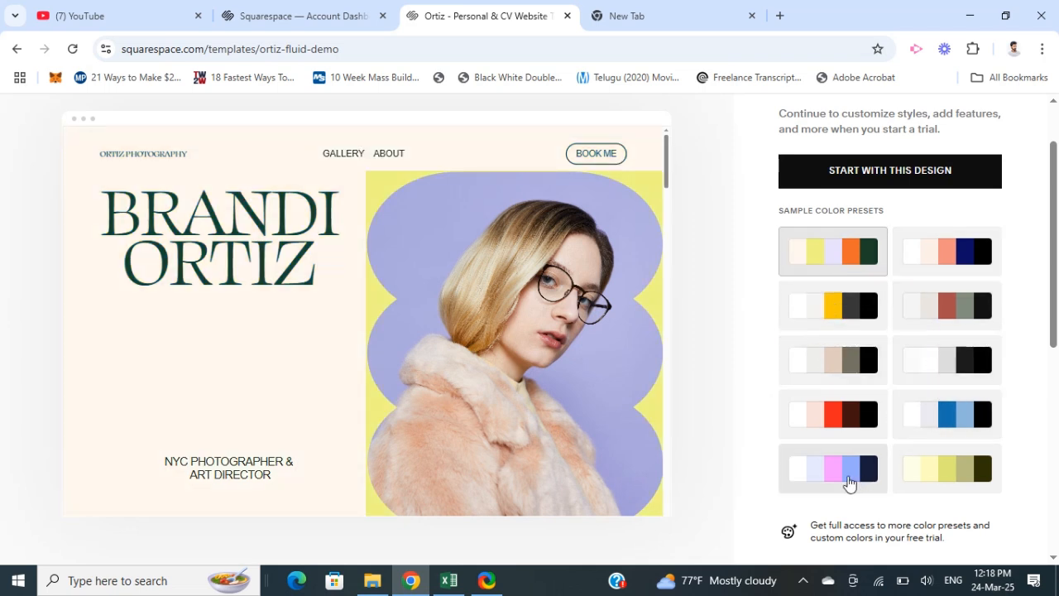
{"action": "left_click", "coordinate": [931, 463]}
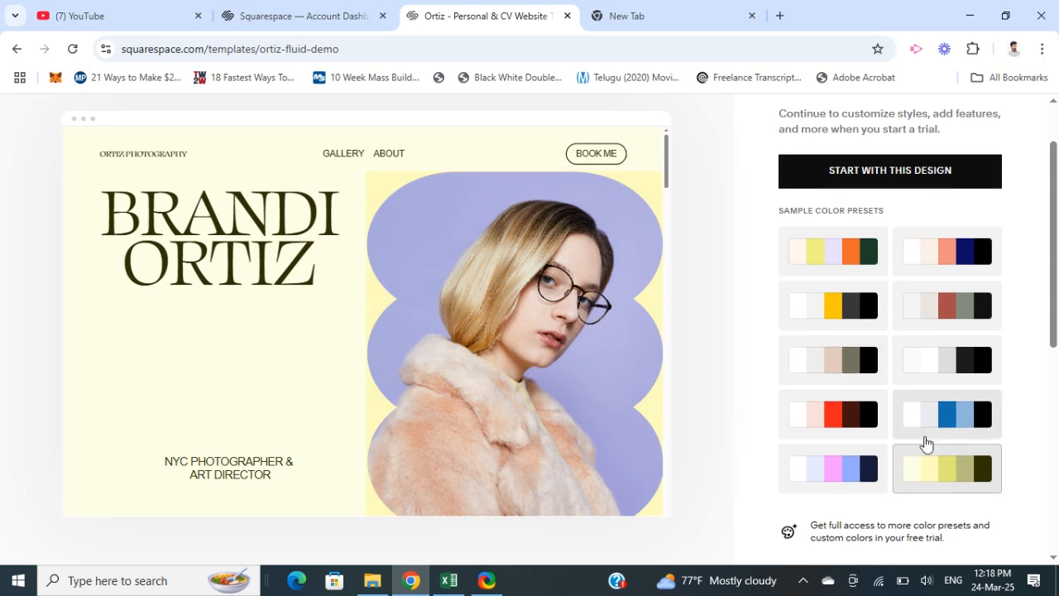
{"action": "scroll", "coordinate": [711, 359], "scroll_direction": "up", "scroll_amount": 1}
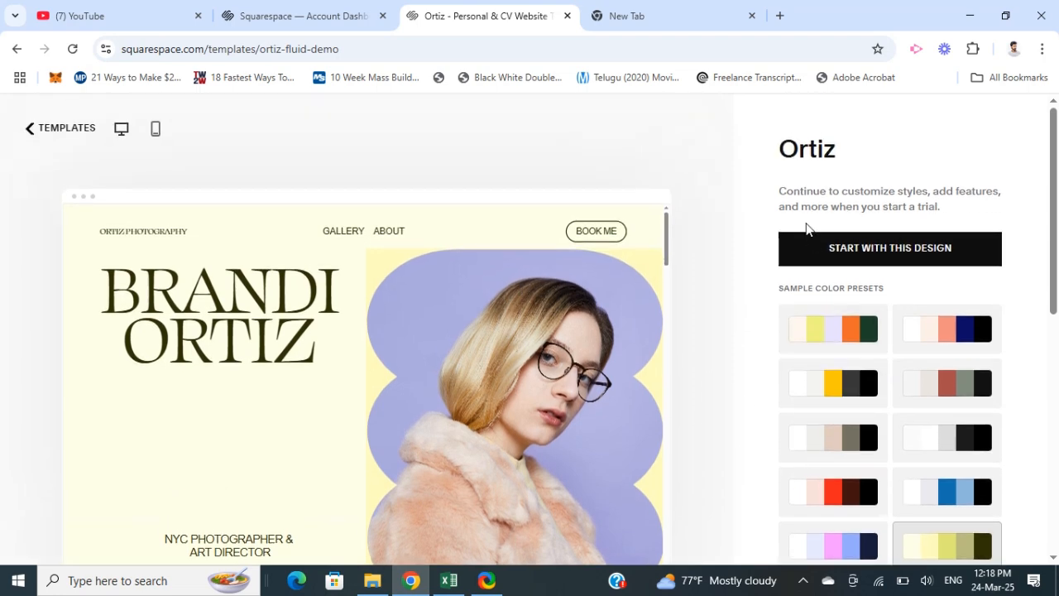
{"action": "left_click", "coordinate": [888, 257]}
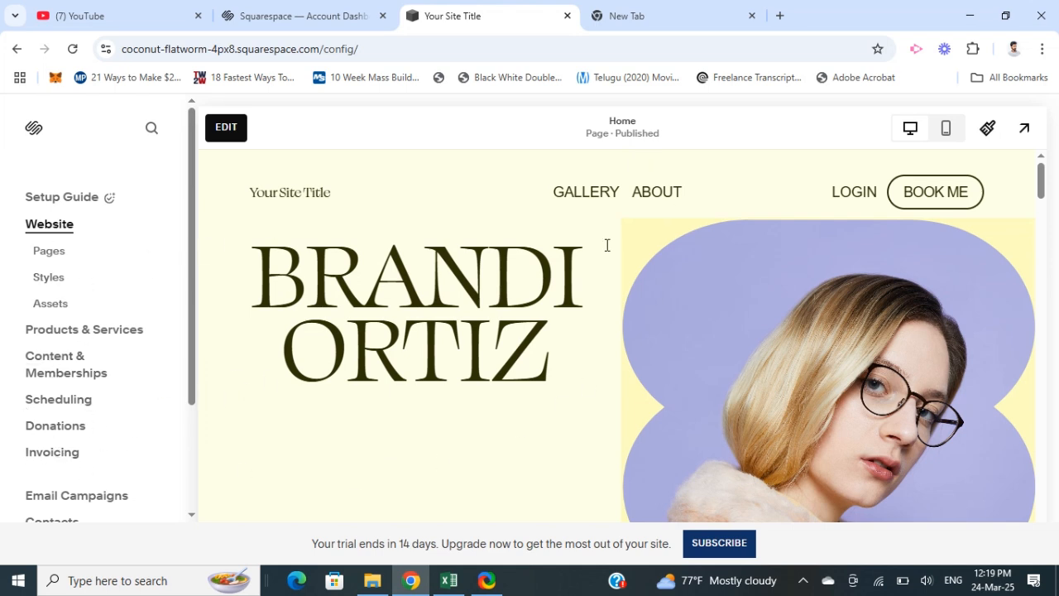
- Look through the new site's home page and its list of pages, including the Main Navigation and Not Linked groups
{"action": "scroll", "coordinate": [509, 348], "scroll_direction": "down", "scroll_amount": 5}
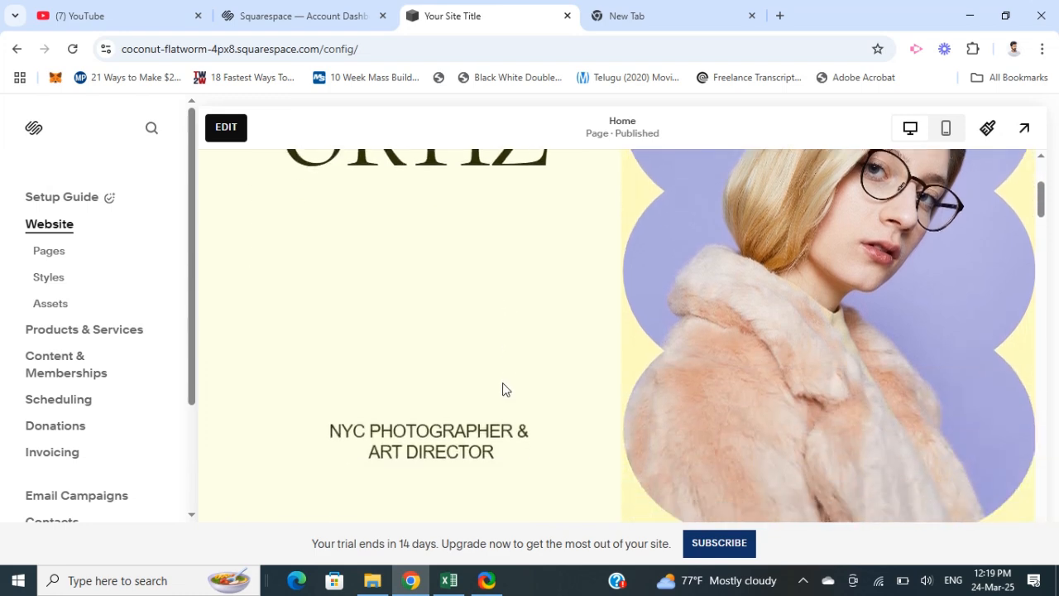
{"action": "scroll", "coordinate": [336, 372], "scroll_direction": "up", "scroll_amount": 5}
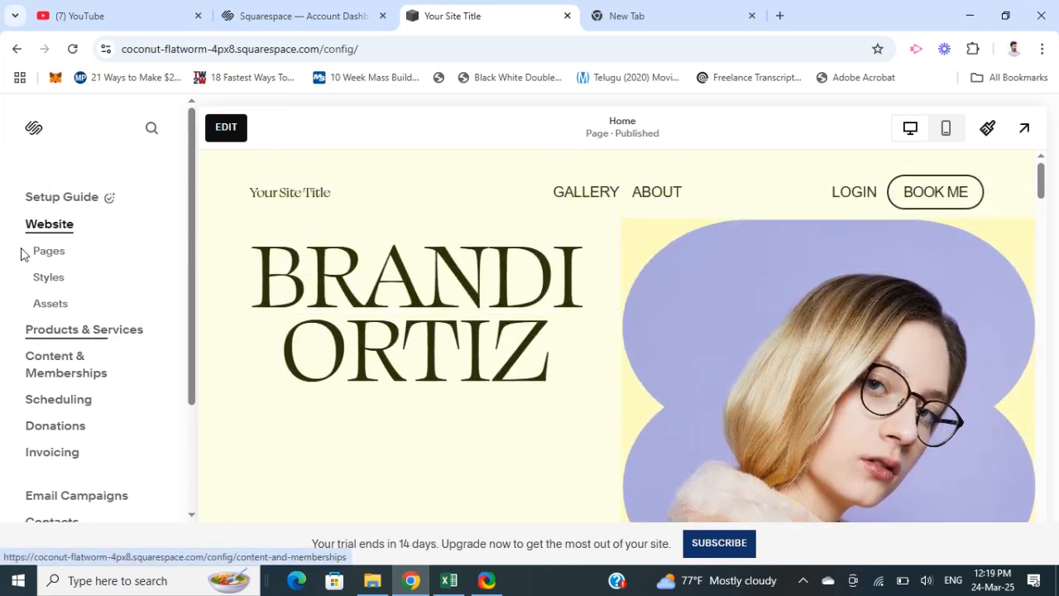
{"action": "scroll", "coordinate": [436, 288], "scroll_direction": "down", "scroll_amount": 5}
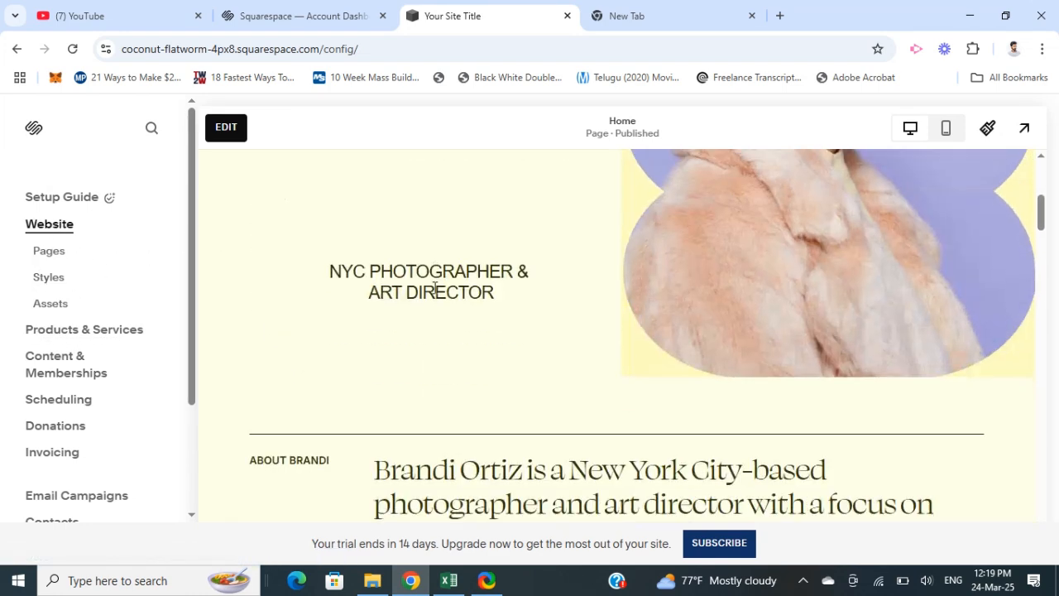
{"action": "scroll", "coordinate": [422, 297], "scroll_direction": "up", "scroll_amount": 4}
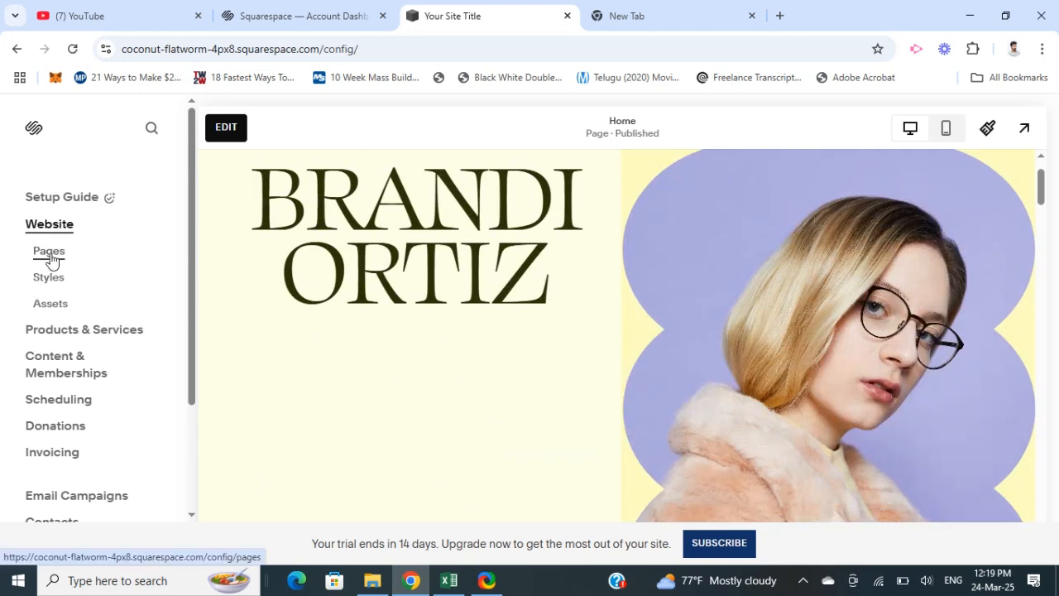
{"action": "left_click", "coordinate": [51, 258]}
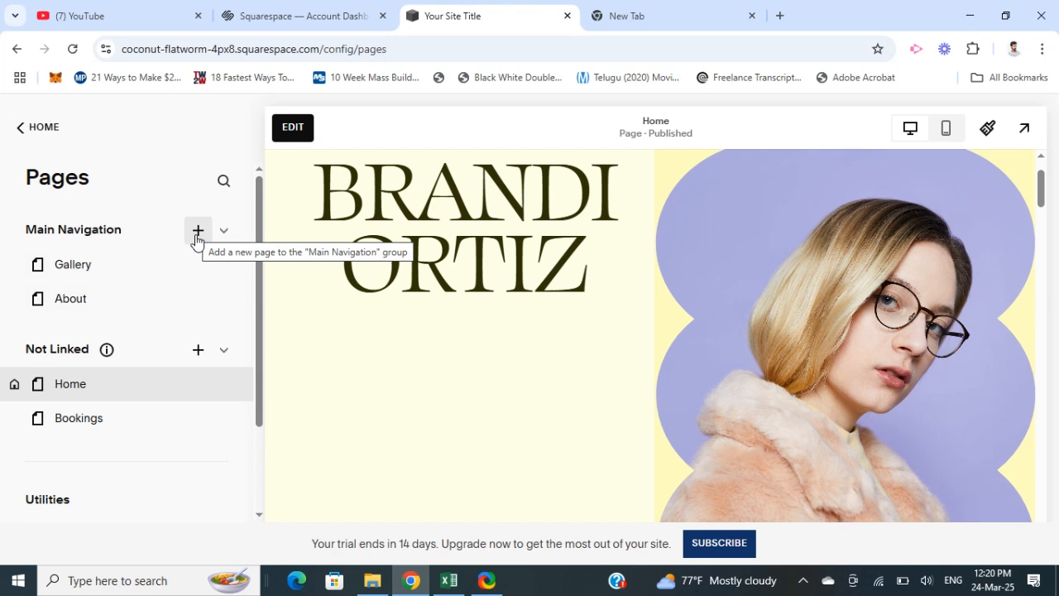
{"action": "mouse_move", "coordinate": [66, 298]}
{"action": "left_mouse_down"}
{"action": "mouse_move", "coordinate": [72, 306]}
{"action": "mouse_move", "coordinate": [72, 274]}
{"action": "mouse_move", "coordinate": [71, 308]}
{"action": "mouse_move", "coordinate": [76, 272]}
{"action": "mouse_move", "coordinate": [69, 325]}
{"action": "mouse_move", "coordinate": [73, 276]}
{"action": "mouse_move", "coordinate": [64, 307]}
{"action": "left_mouse_up"}
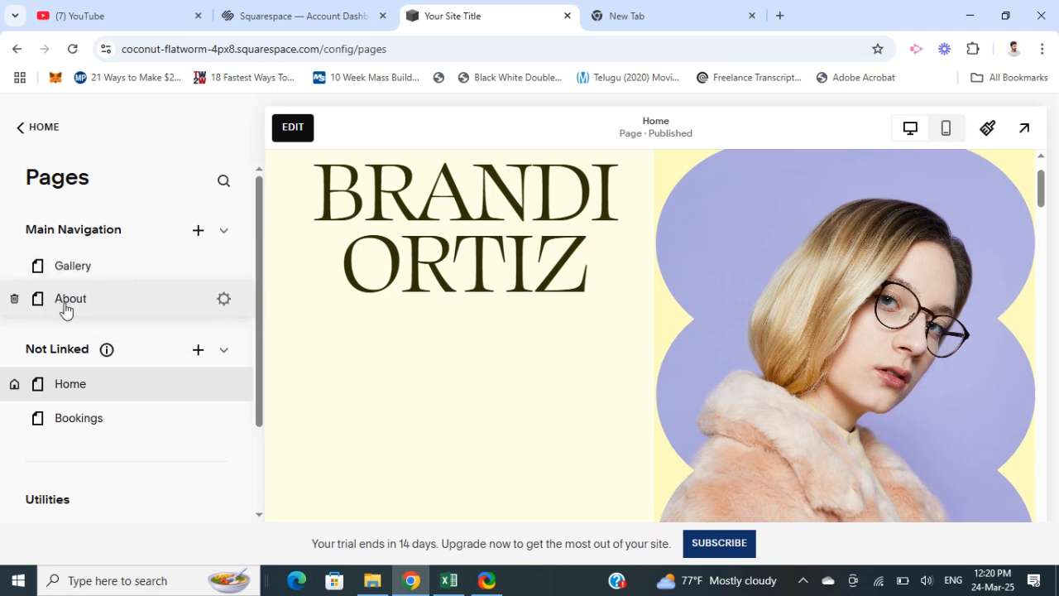
{"action": "left_click", "coordinate": [40, 129]}
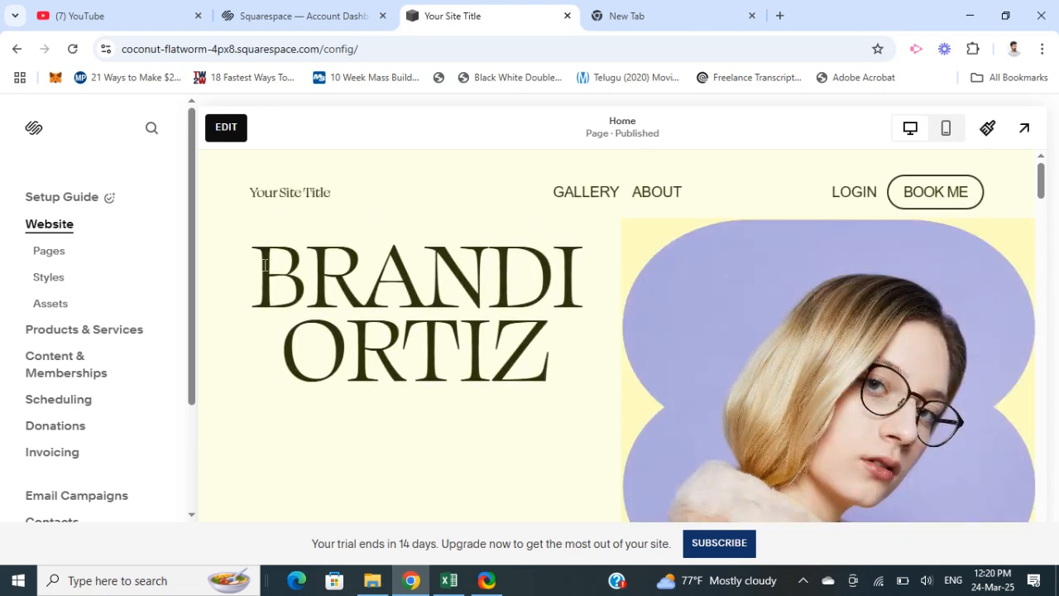
- Put the home page in edit mode and open the site header's title and logo settings
{"action": "left_click", "coordinate": [228, 130]}
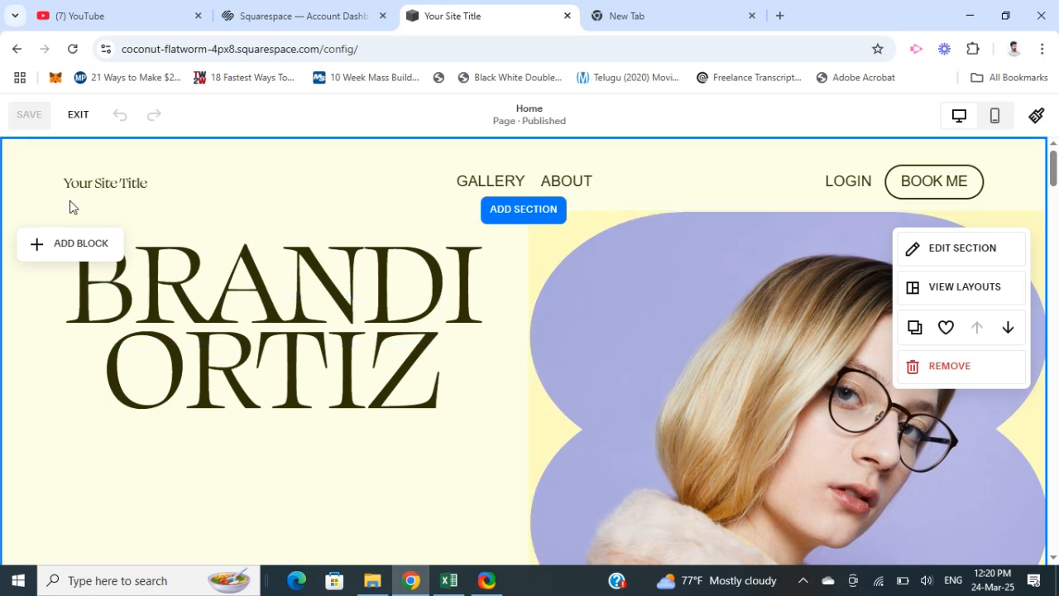
{"action": "mouse_move", "coordinate": [103, 196]}
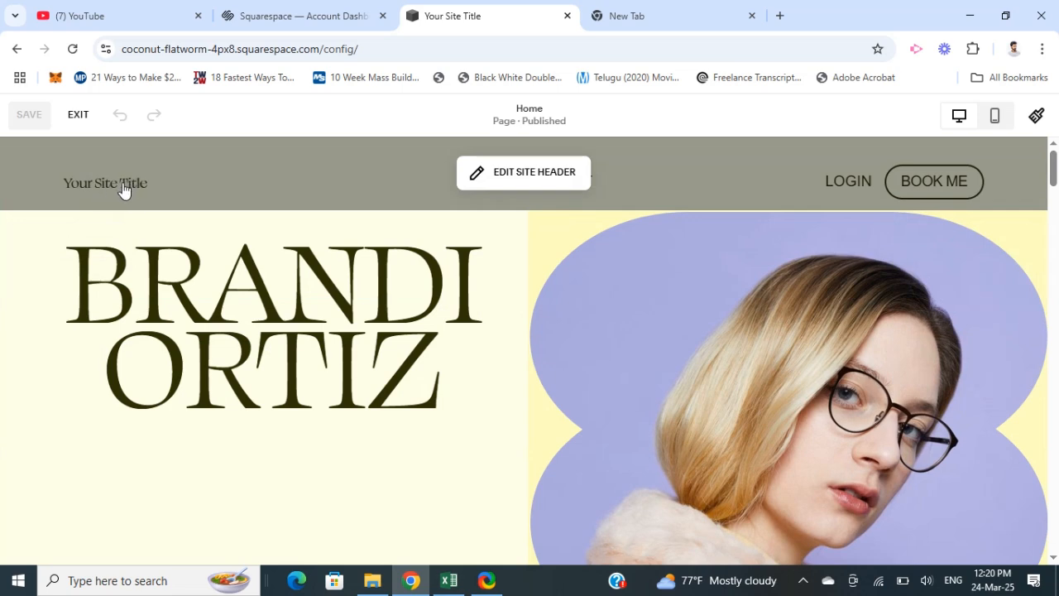
{"action": "left_click", "coordinate": [129, 190]}
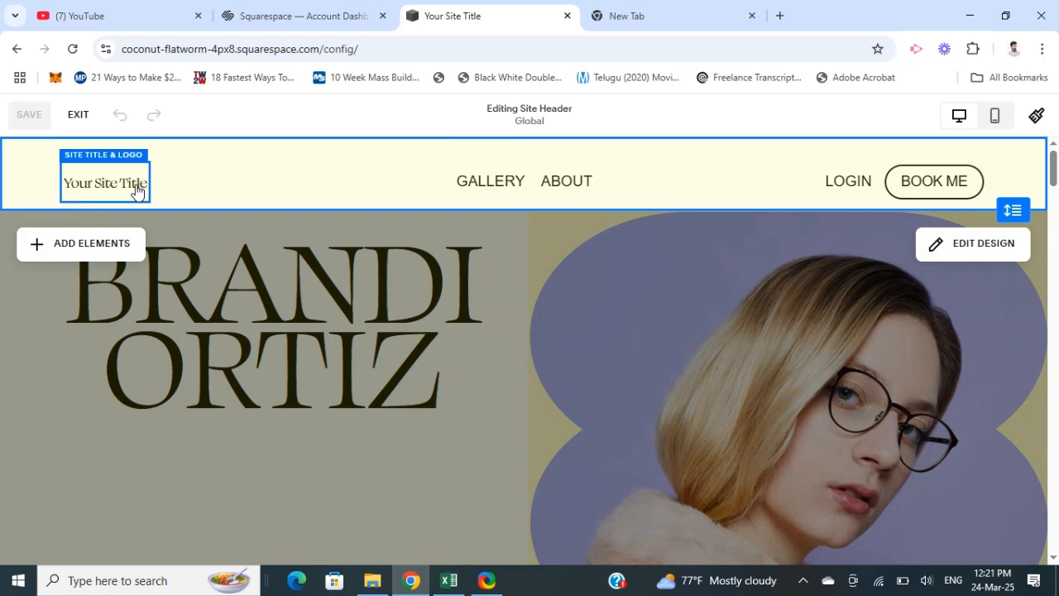
{"action": "left_click", "coordinate": [136, 190]}
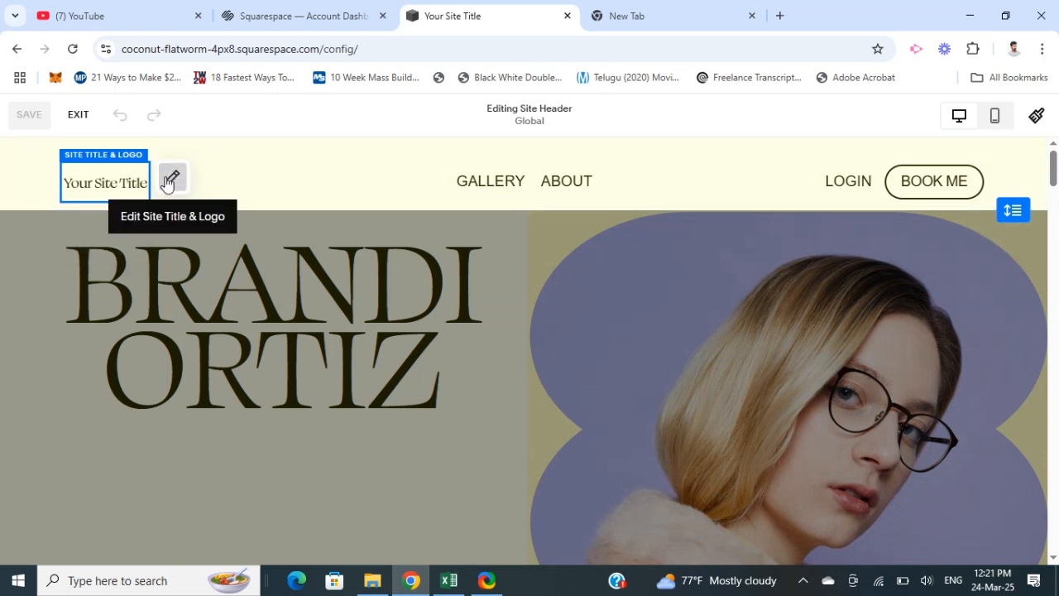
{"action": "left_click", "coordinate": [170, 179]}
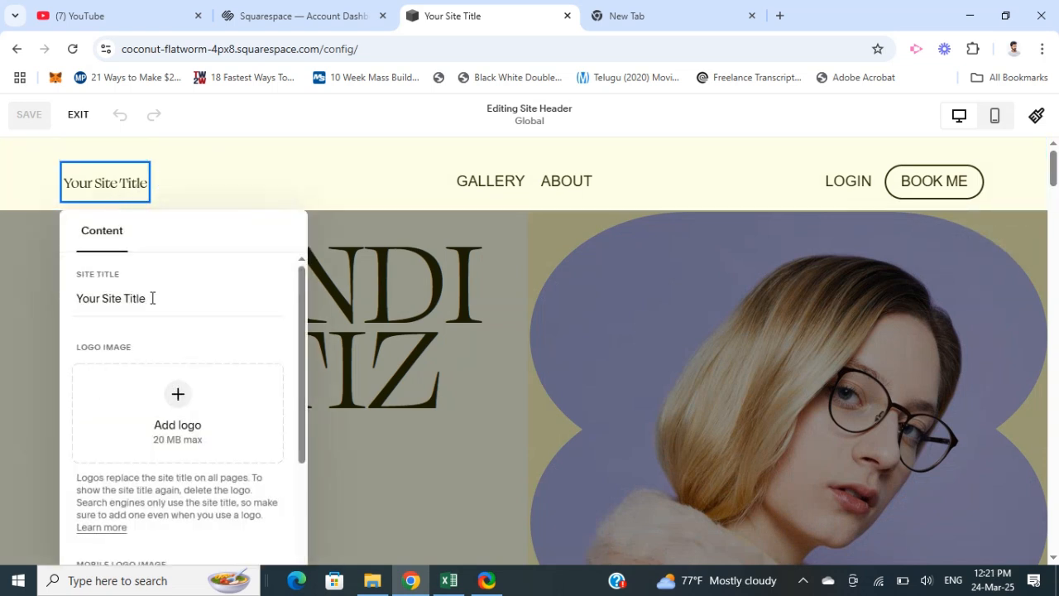
- Replace the placeholder site title with the owner's first name in possessive form followed by "Resume"
{"action": "left_click_drag", "start_coordinate": [155, 298], "coordinate": [108, 300]}
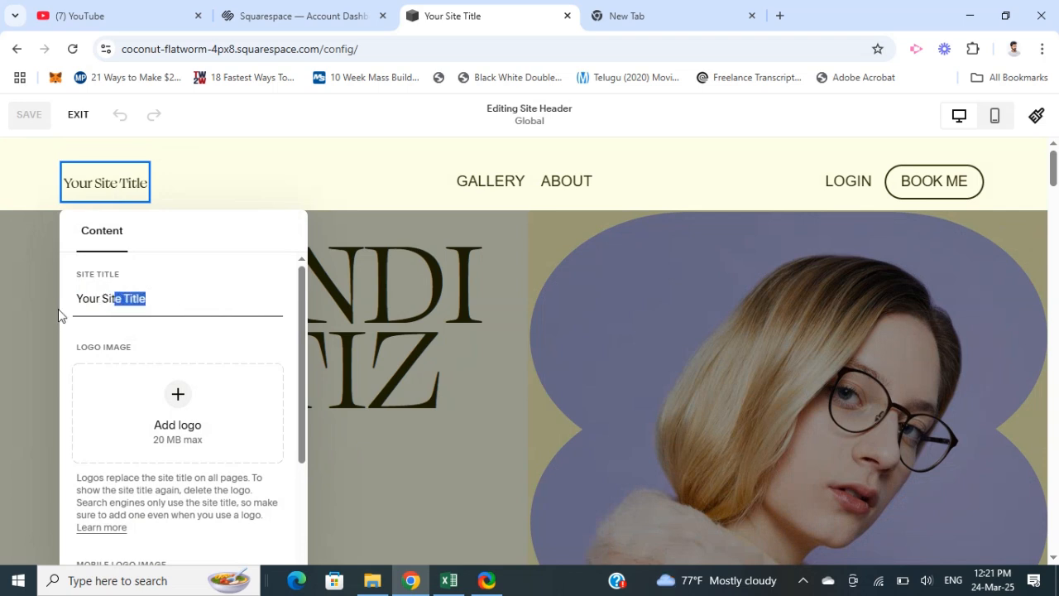
{"action": "left_click", "coordinate": [174, 296]}
{"action": "key", "text": "BackSpace"}
{"action": "key", "text": "BackSpace"}
{"action": "key", "text": "BackSpace"}
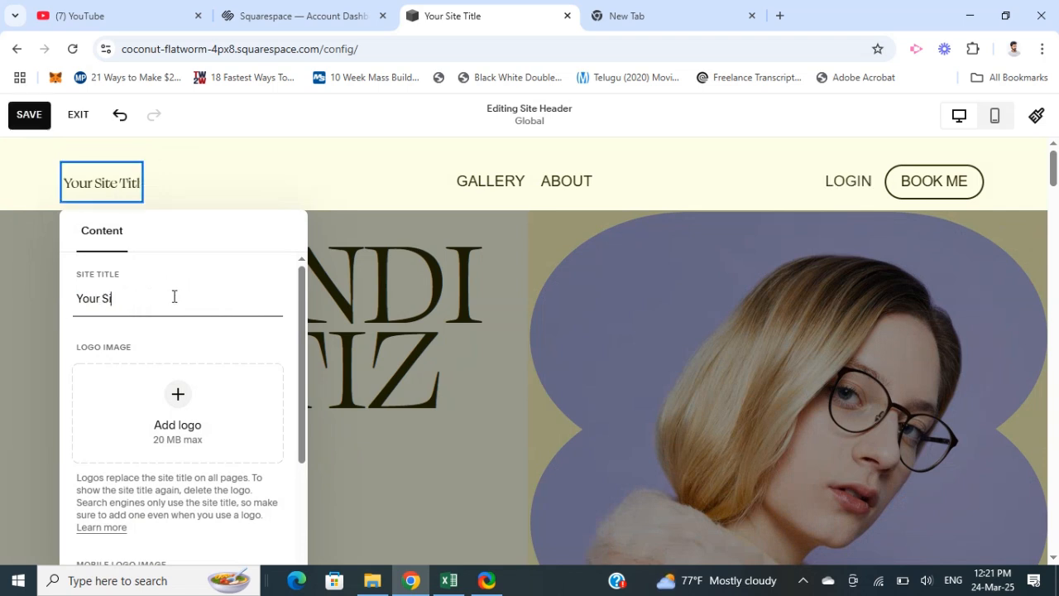
{"action": "key", "text": "BackSpace"}
{"action": "key", "text": "BackSpace"}
{"action": "key", "text": "BackSpace"}
{"action": "key", "text": "BackSpace"}
{"action": "key", "text": "BackSpace"}
{"action": "key", "text": "BackSpace"}
{"action": "key", "text": "BackSpace"}
{"action": "type", "text": "/s=="}
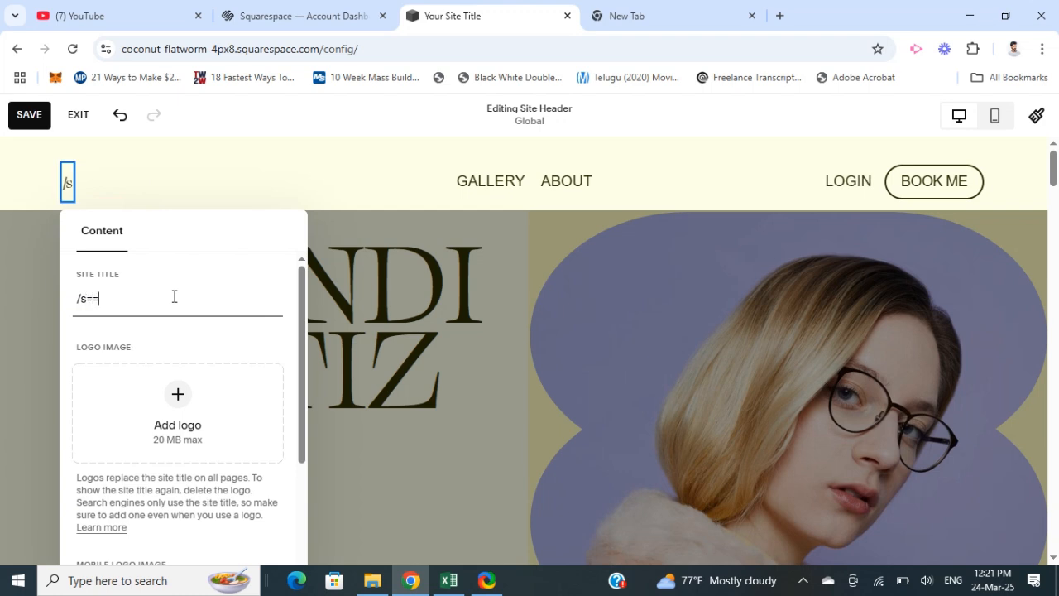
{"action": "key", "text": "BackSpace"}
{"action": "key", "text": "BackSpace"}
{"action": "key", "text": "BackSpace"}
{"action": "key", "text": "BackSpace"}
{"action": "type", "text": "Shan'S Re"}
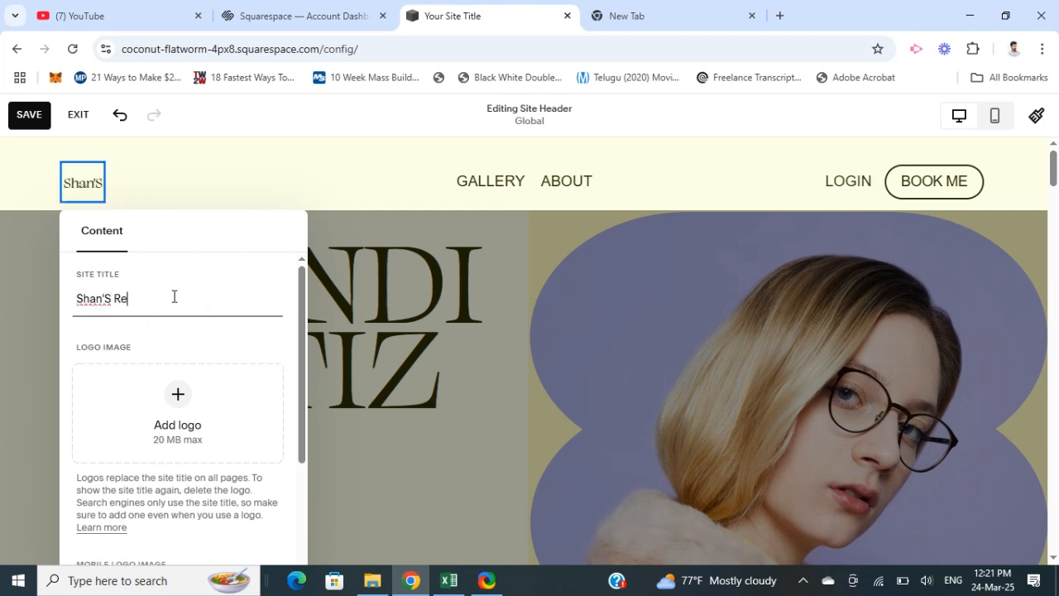
{"action": "type", "text": "sume"}
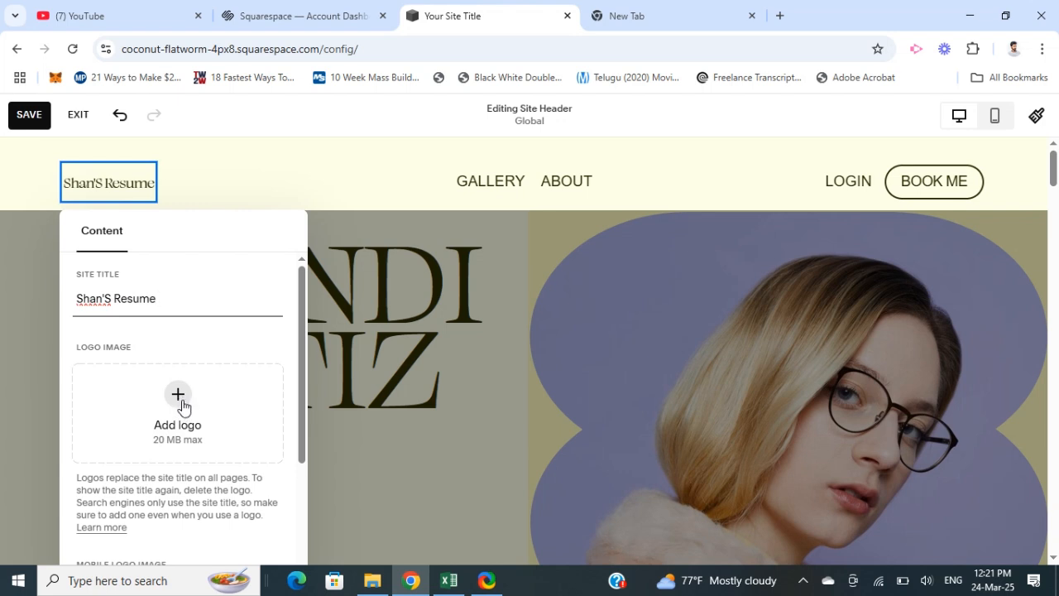
- Review the logo and mobile logo upload options and the elements that can be added to the site header
{"action": "scroll", "coordinate": [196, 439], "scroll_direction": "down", "scroll_amount": 2}
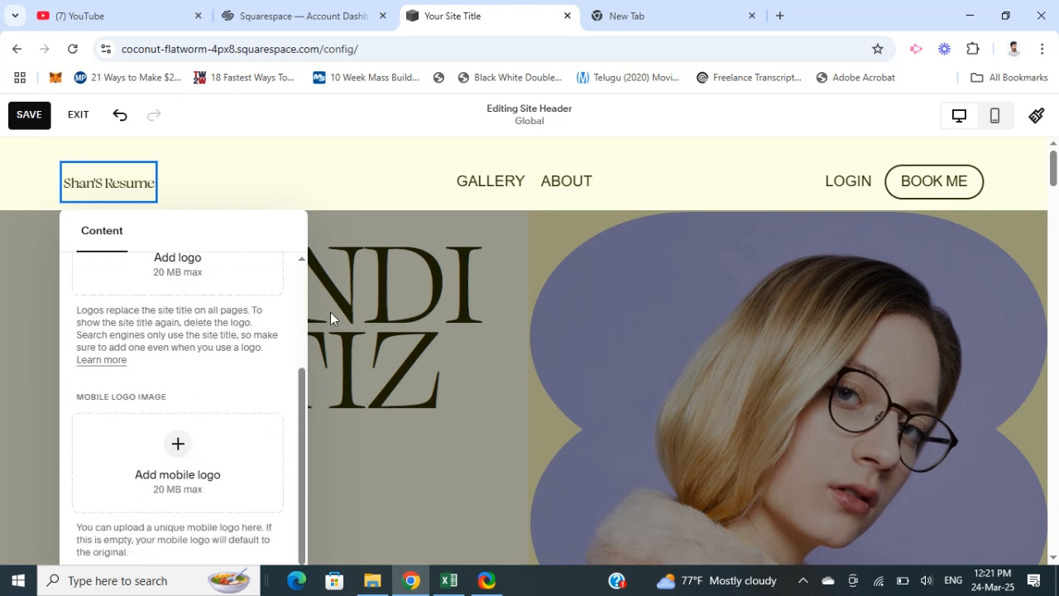
{"action": "left_click", "coordinate": [379, 484]}
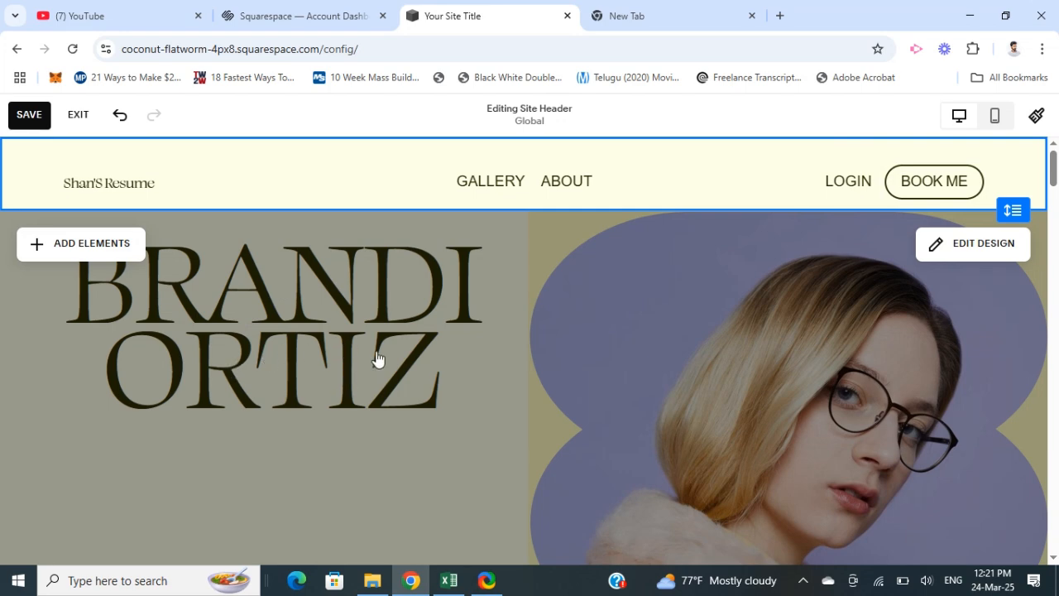
{"action": "scroll", "coordinate": [408, 346], "scroll_direction": "down", "scroll_amount": 8}
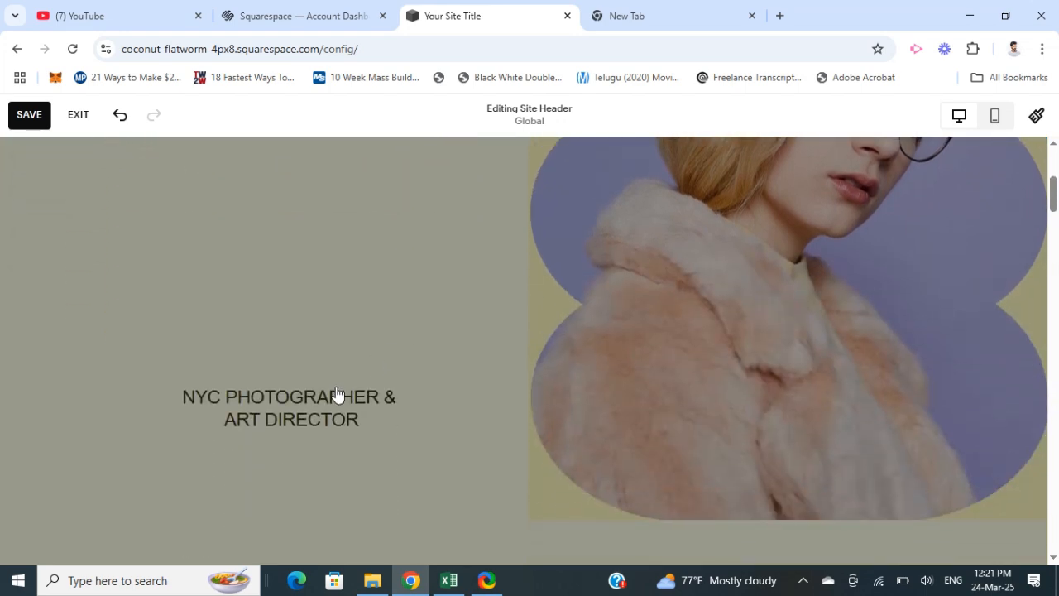
{"action": "scroll", "coordinate": [348, 411], "scroll_direction": "up", "scroll_amount": 6}
{"action": "scroll", "coordinate": [348, 411], "scroll_direction": "up", "scroll_amount": 3}
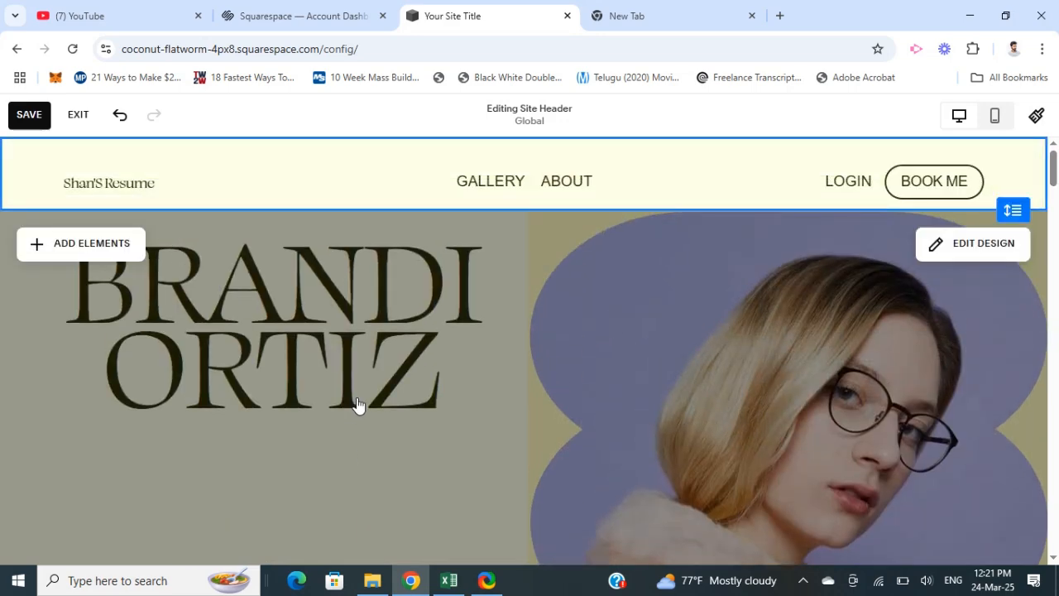
{"action": "left_click", "coordinate": [81, 243]}
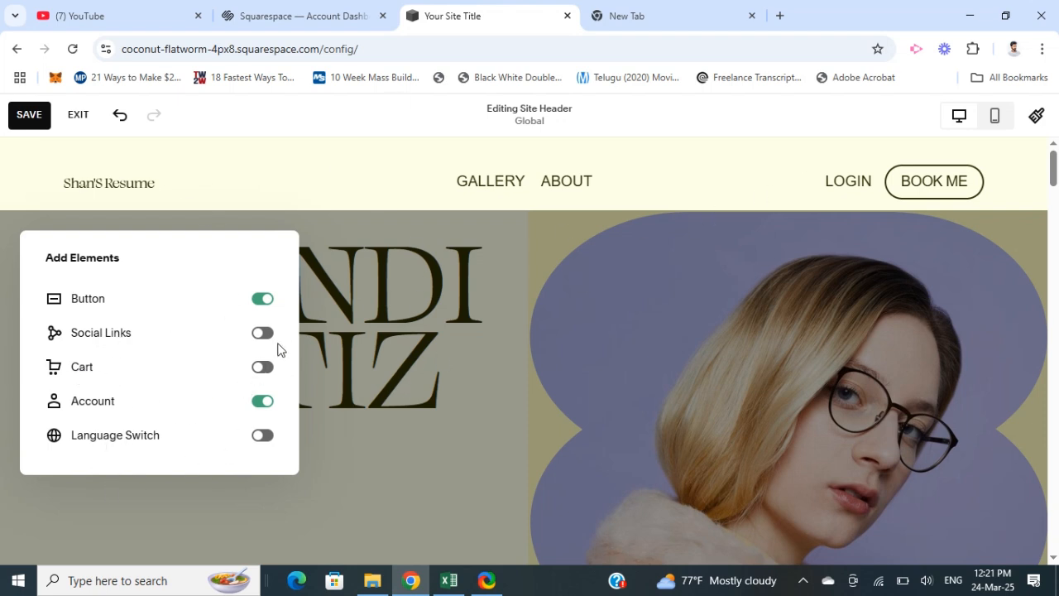
{"action": "left_click", "coordinate": [562, 346]}
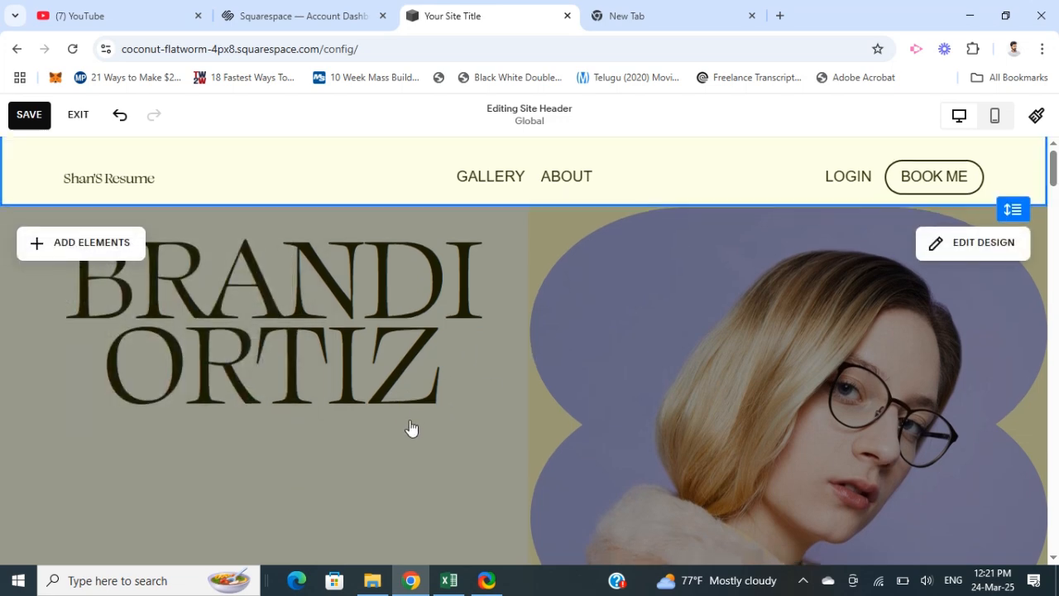
{"action": "scroll", "coordinate": [411, 428], "scroll_direction": "down", "scroll_amount": 3}
{"action": "scroll", "coordinate": [411, 424], "scroll_direction": "down", "scroll_amount": 2}
{"action": "scroll", "coordinate": [411, 422], "scroll_direction": "up", "scroll_amount": 5}
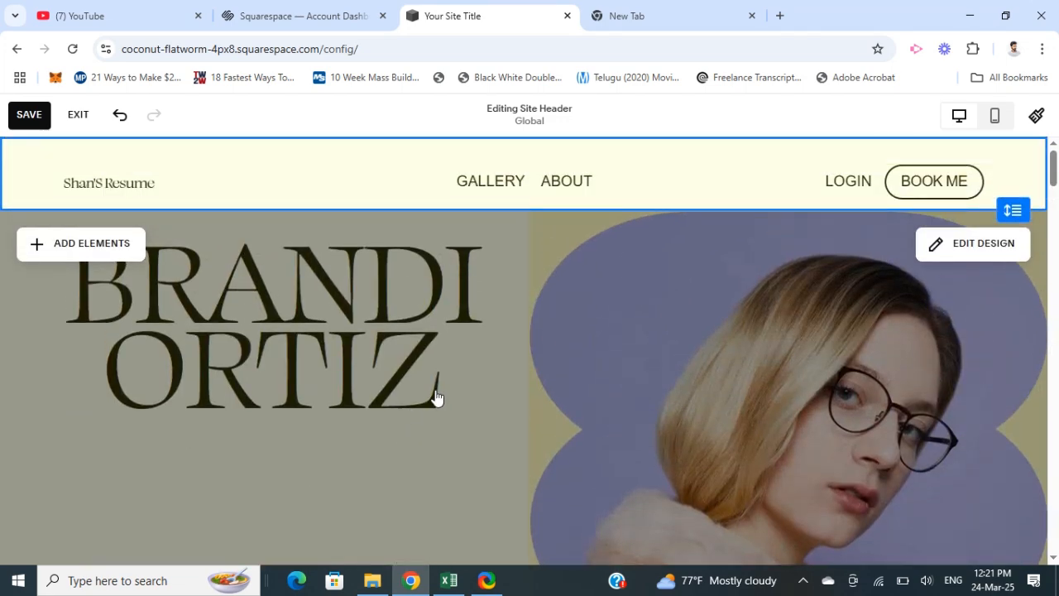
- Replace the first line of the home page's hero heading with the first part of the owner's name
{"action": "left_click", "coordinate": [318, 313]}
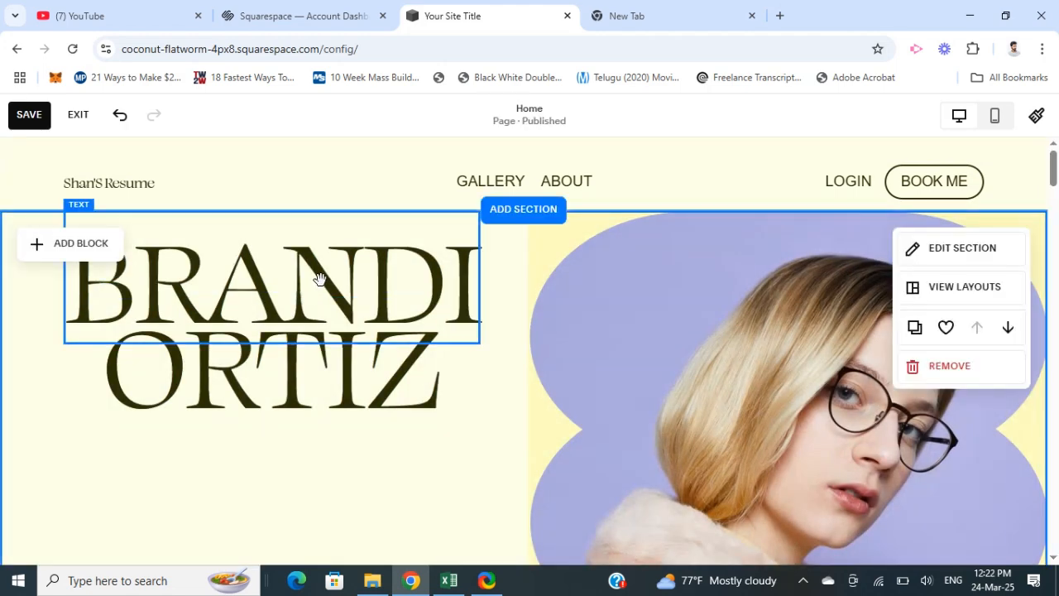
{"action": "left_click", "coordinate": [319, 279]}
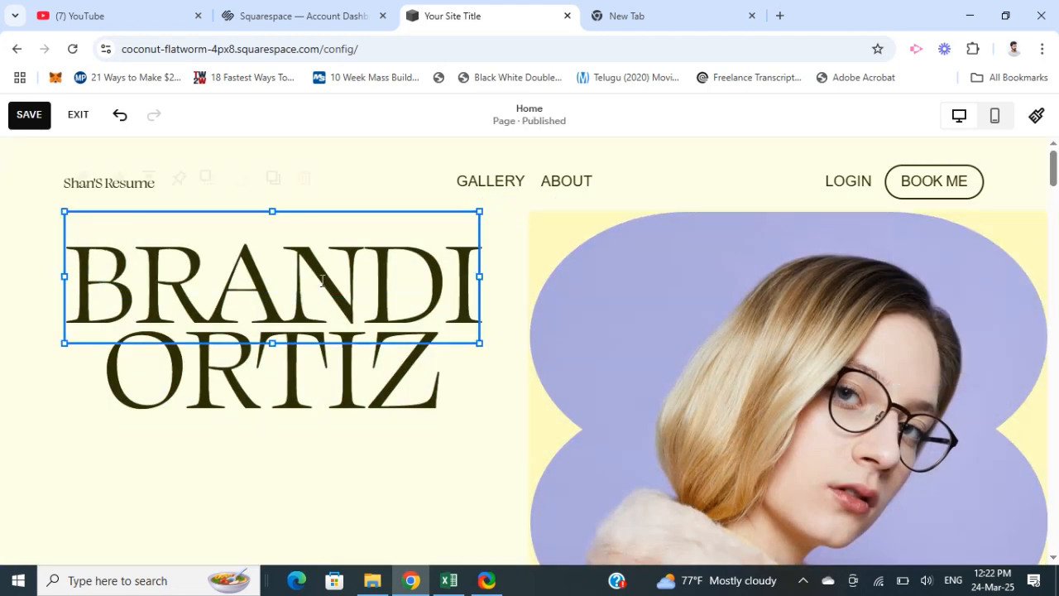
{"action": "left_click", "coordinate": [469, 284]}
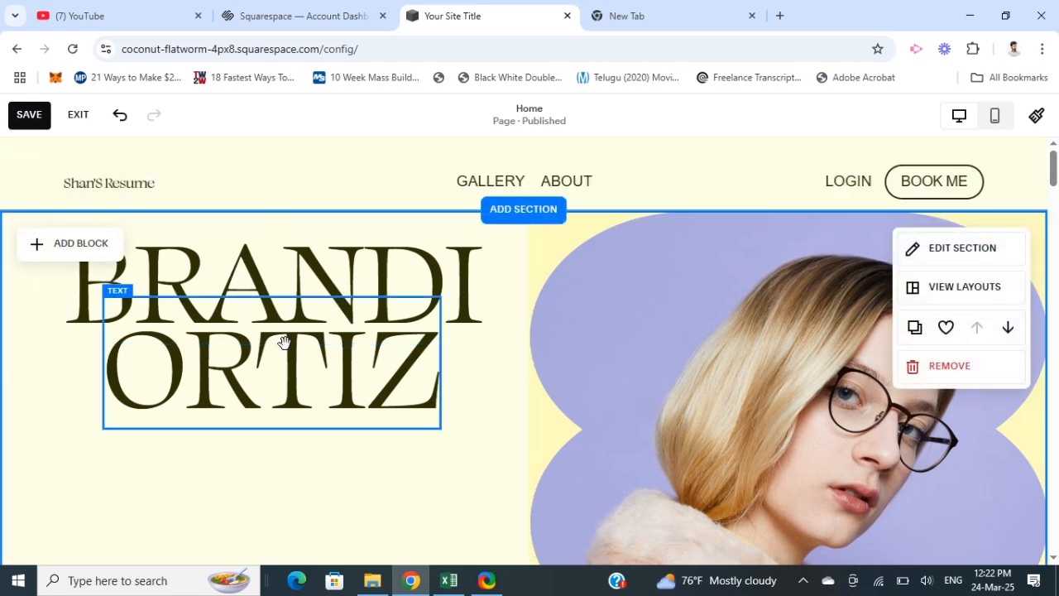
{"action": "left_click", "coordinate": [349, 274]}
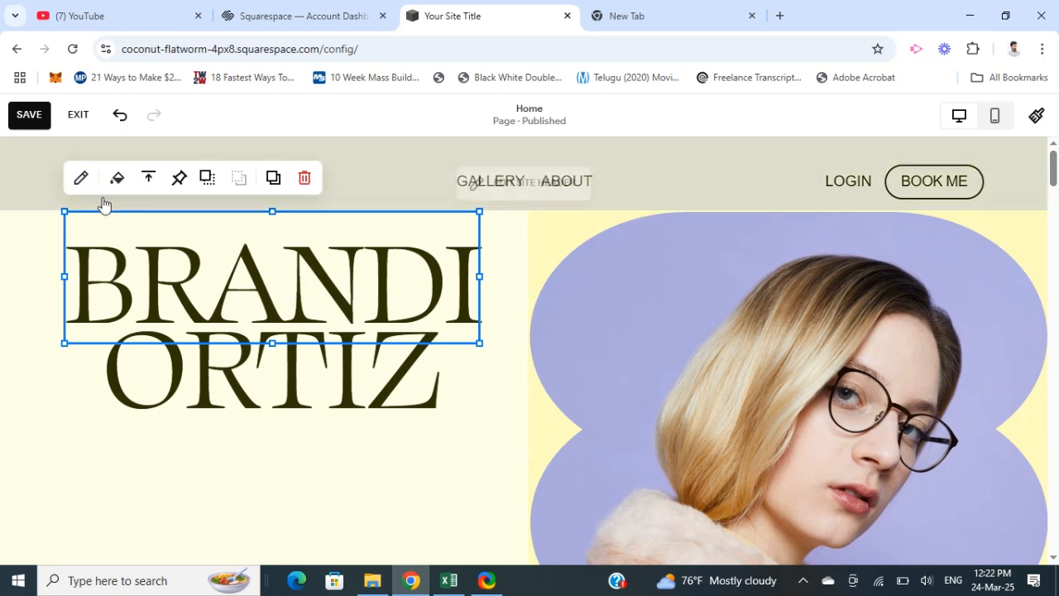
{"action": "left_click", "coordinate": [81, 178]}
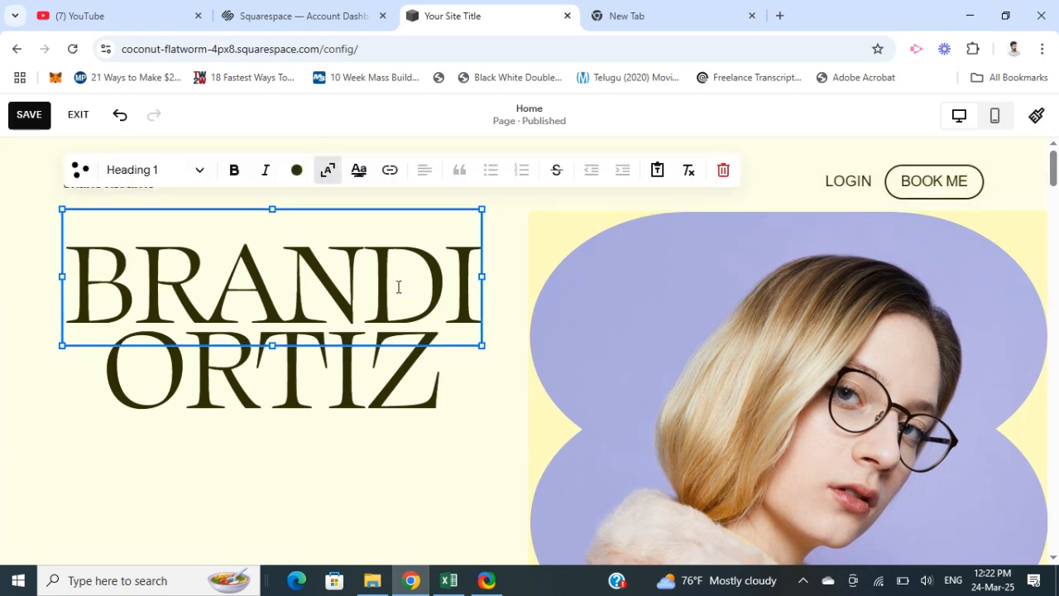
{"action": "type", "text": "S"}
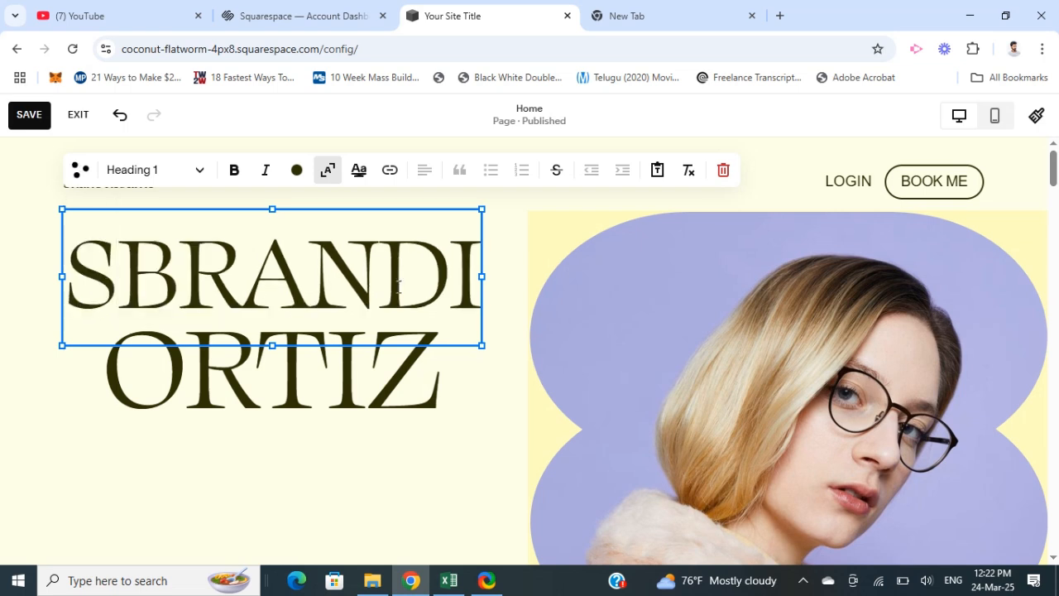
{"action": "key", "text": "Right"}
{"action": "key", "text": "Right"}
{"action": "key", "text": "Right"}
{"action": "key", "text": "Right"}
{"action": "key", "text": "Right"}
{"action": "key", "text": "Right"}
{"action": "key", "text": "BackSpace"}
{"action": "key", "text": "BackSpace"}
{"action": "key", "text": "BackSpace"}
{"action": "key", "text": "BackSpace"}
{"action": "key", "text": "BackSpace"}
{"action": "key", "text": "BackSpace"}
{"action": "key", "text": "BackSpace"}
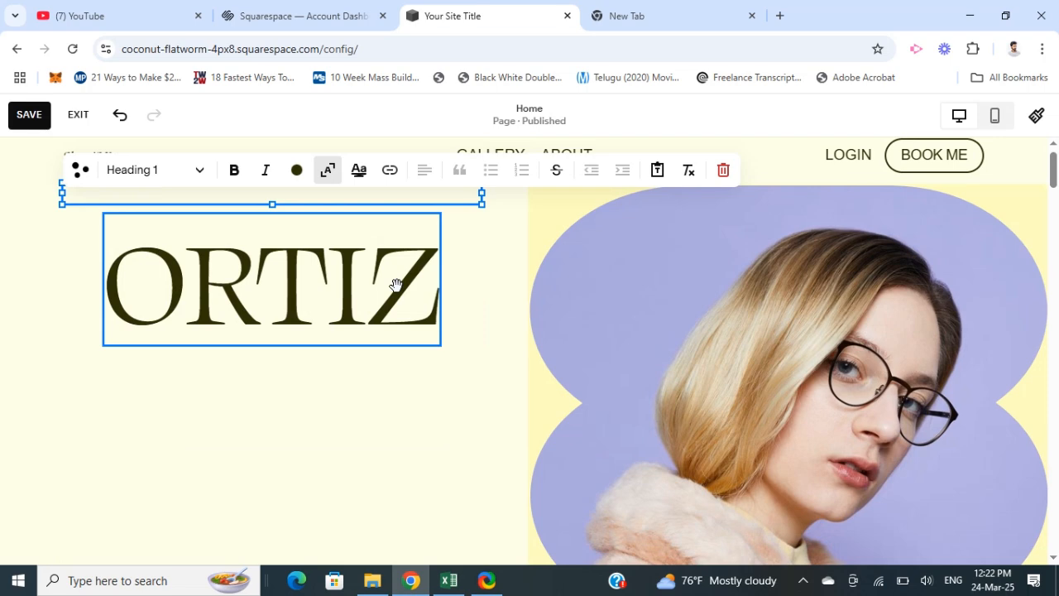
{"action": "type", "text": "Shan"}
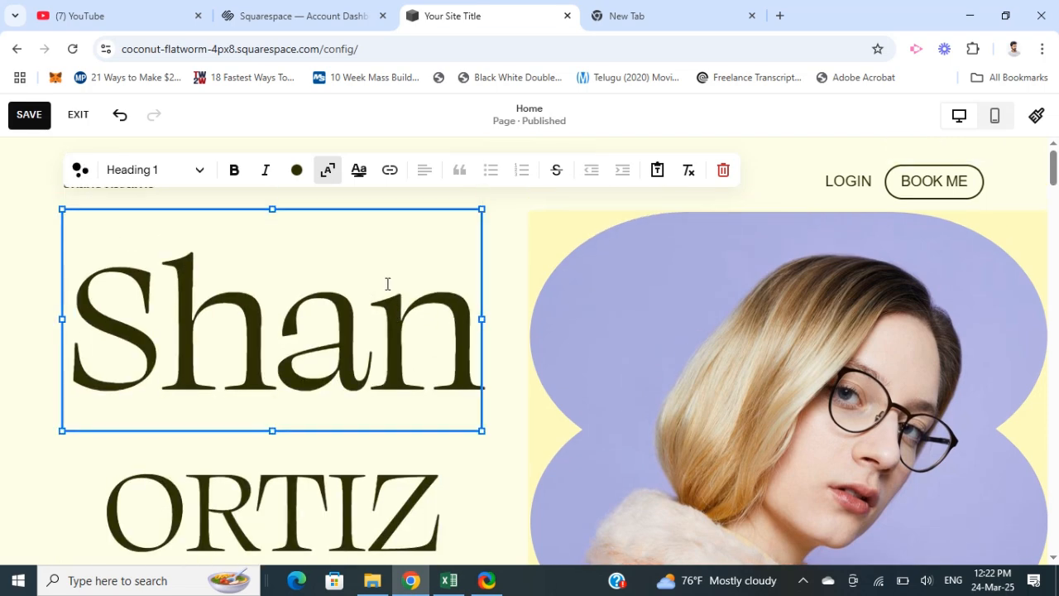
- Replace the second line of the hero heading with the second part of the owner's name
{"action": "scroll", "coordinate": [338, 347], "scroll_direction": "down", "scroll_amount": 2}
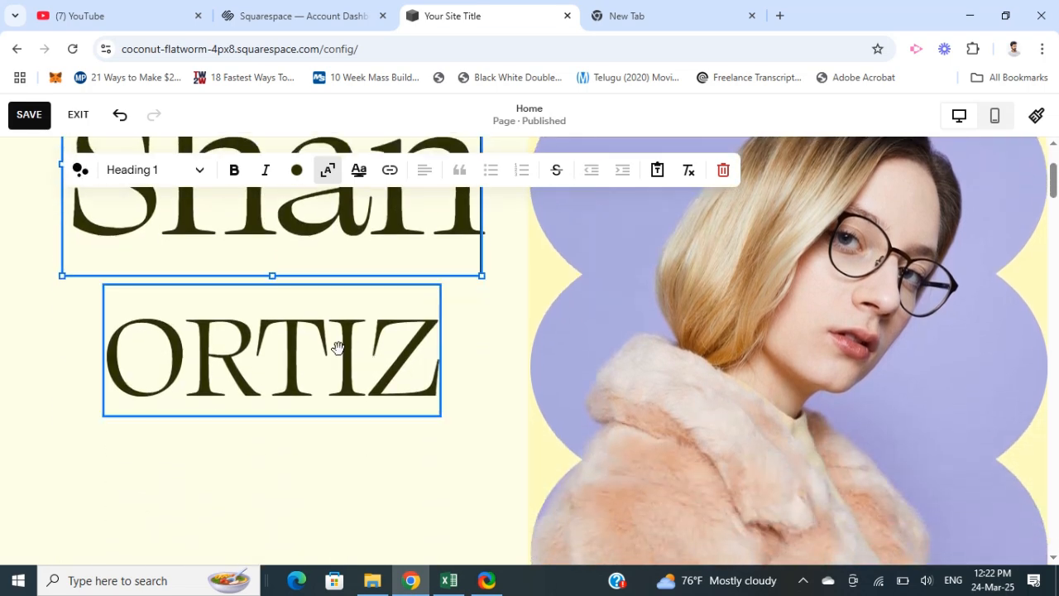
{"action": "left_click", "coordinate": [303, 374]}
{"action": "double_click", "coordinate": [303, 374]}
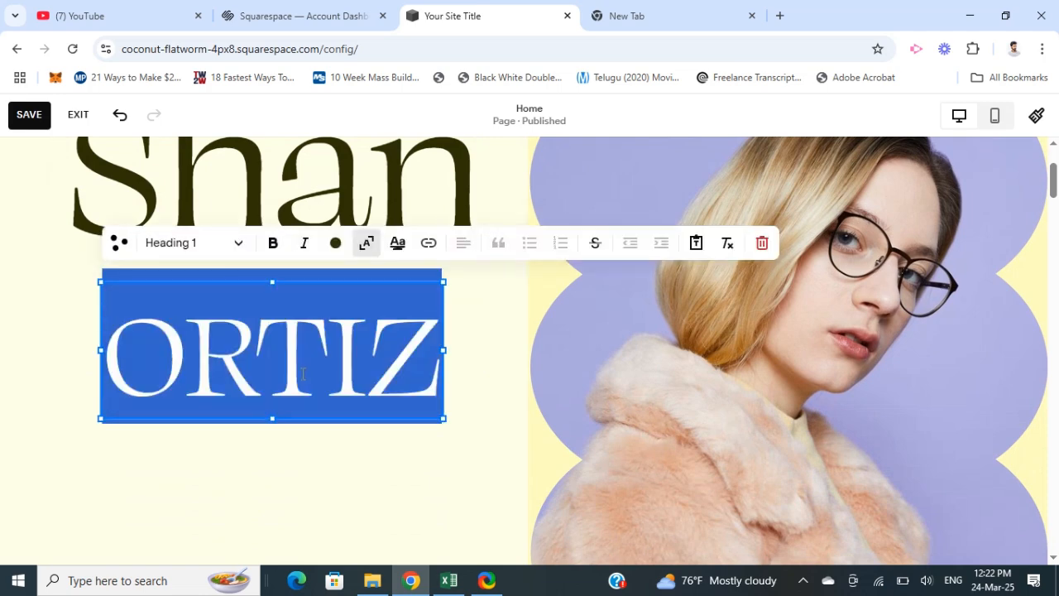
{"action": "type", "text": "Nith"}
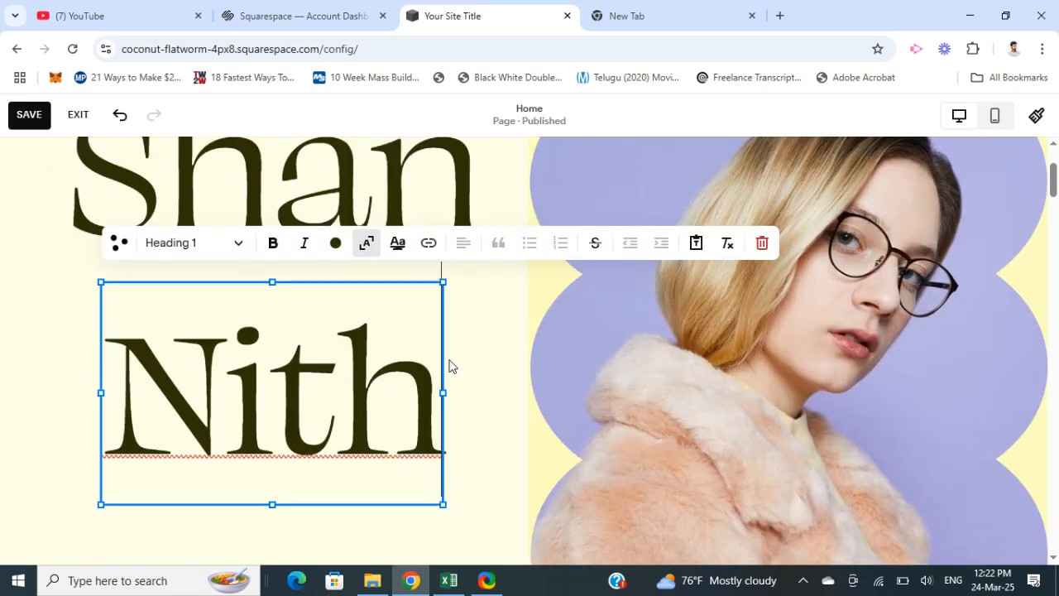
{"action": "left_click", "coordinate": [474, 354]}
{"action": "scroll", "coordinate": [483, 343], "scroll_direction": "up", "scroll_amount": 2}
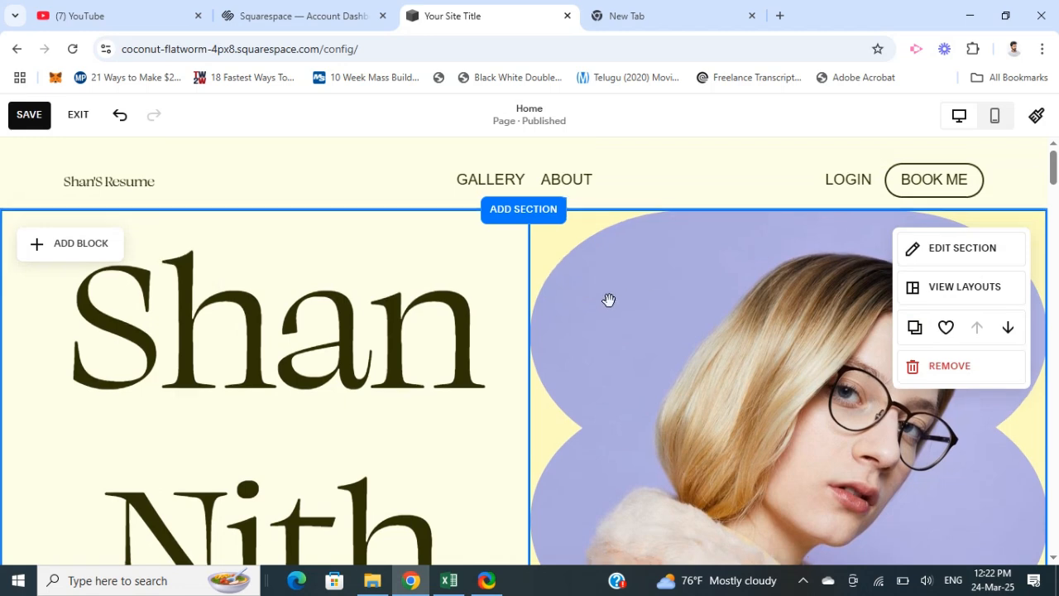
{"action": "scroll", "coordinate": [663, 356], "scroll_direction": "down", "scroll_amount": 2}
{"action": "scroll", "coordinate": [650, 318], "scroll_direction": "down", "scroll_amount": 1}
{"action": "scroll", "coordinate": [648, 328], "scroll_direction": "up", "scroll_amount": 2}
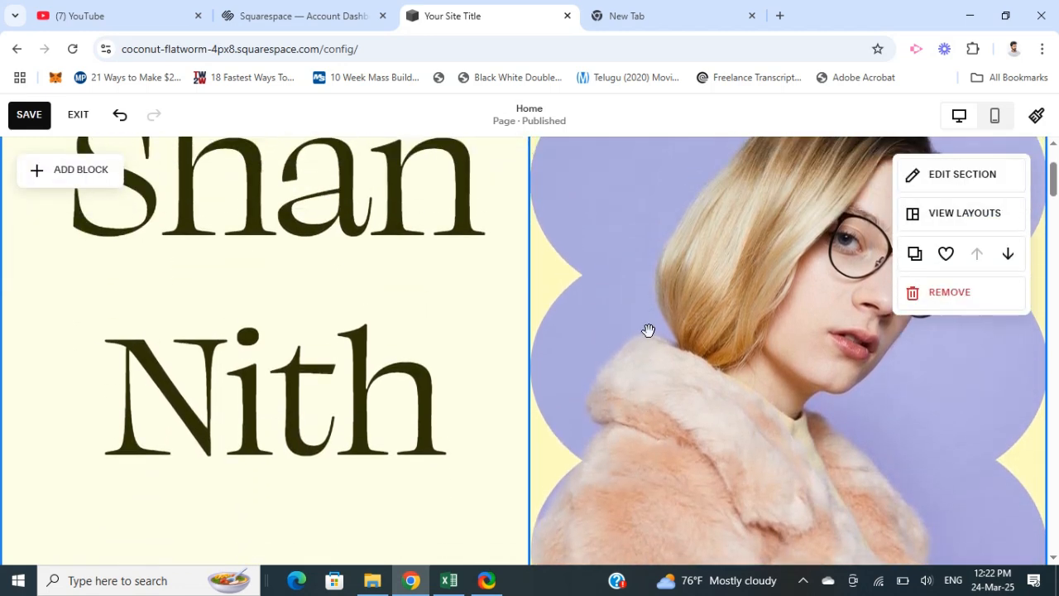
{"action": "scroll", "coordinate": [672, 355], "scroll_direction": "up", "scroll_amount": 1}
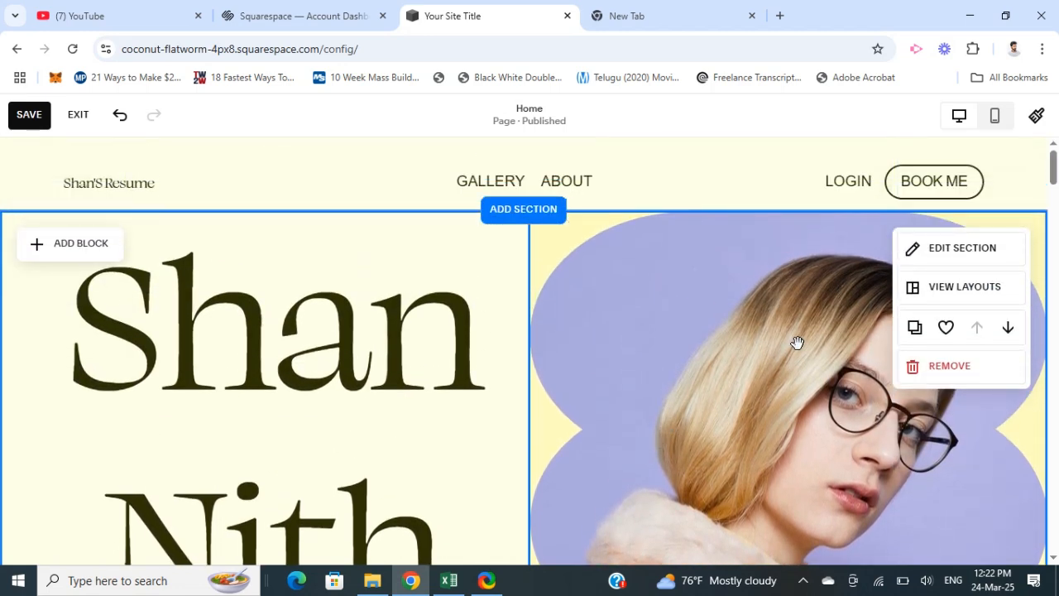
- Remove the portrait photo from the hero section and review the design settings of the yellow shape behind it
{"action": "left_click", "coordinate": [797, 342]}
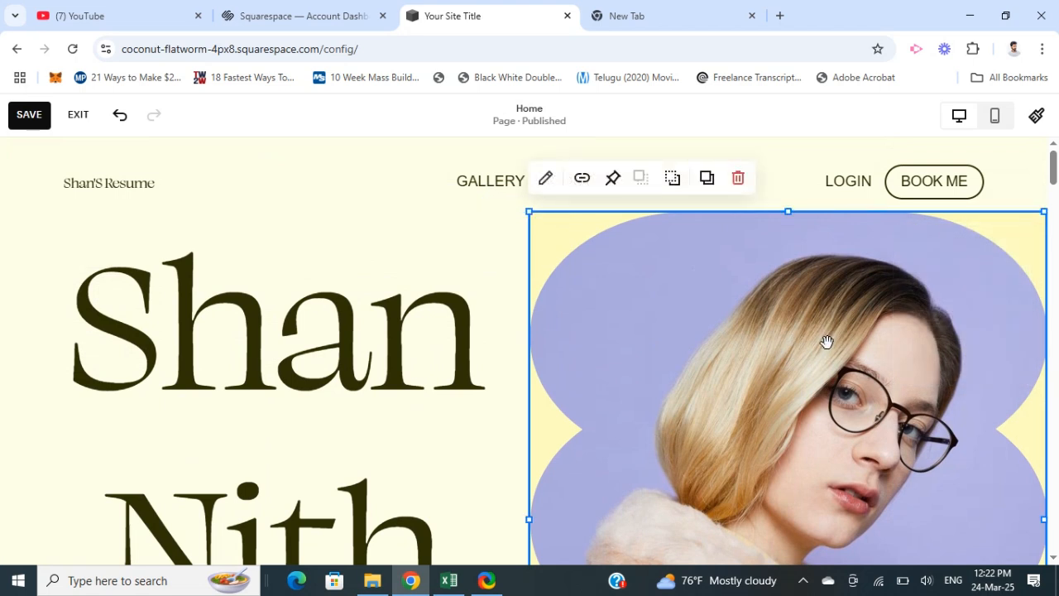
{"action": "left_click", "coordinate": [739, 179]}
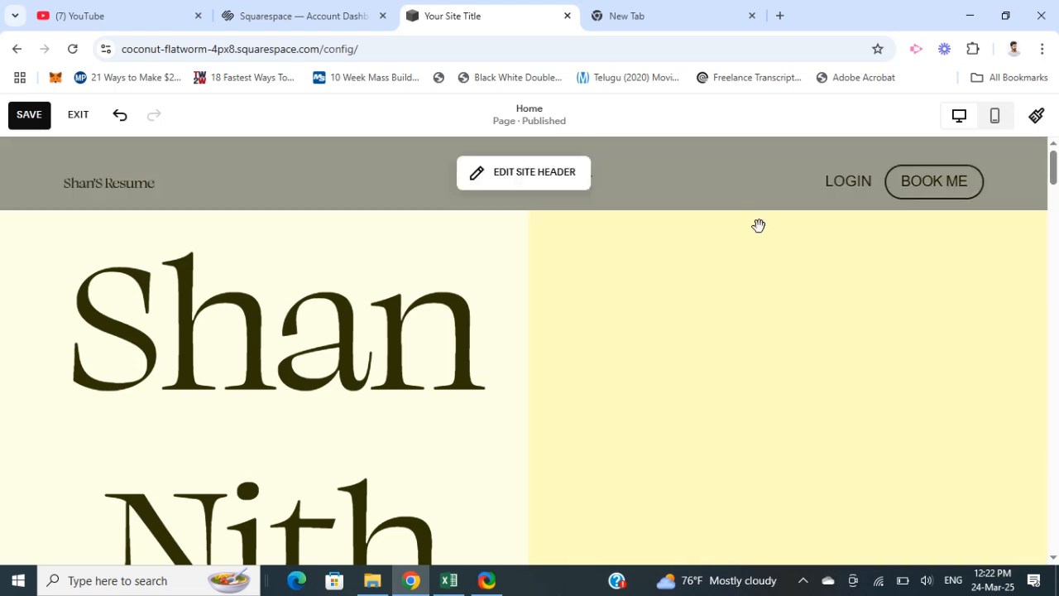
{"action": "left_click", "coordinate": [850, 347]}
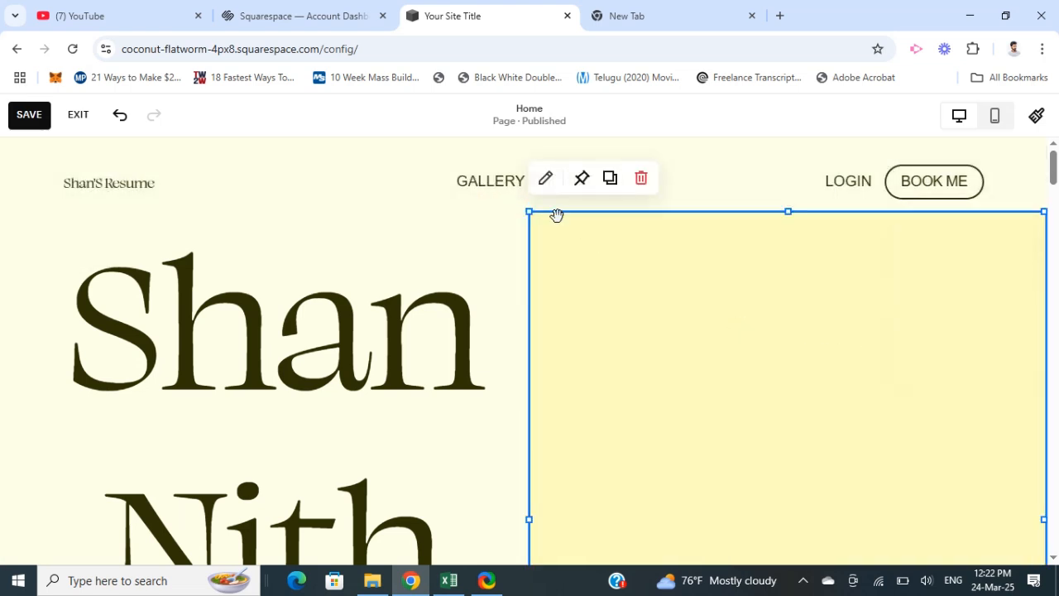
{"action": "left_click", "coordinate": [546, 183]}
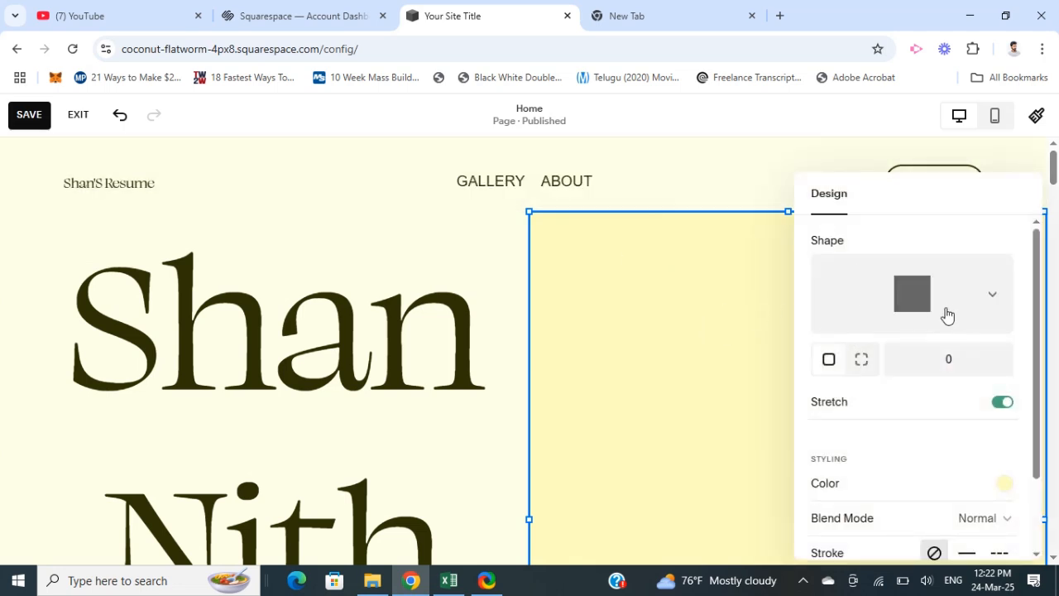
{"action": "scroll", "coordinate": [935, 339], "scroll_direction": "down", "scroll_amount": 1}
{"action": "scroll", "coordinate": [937, 461], "scroll_direction": "up", "scroll_amount": 1}
{"action": "scroll", "coordinate": [896, 394], "scroll_direction": "down", "scroll_amount": 1}
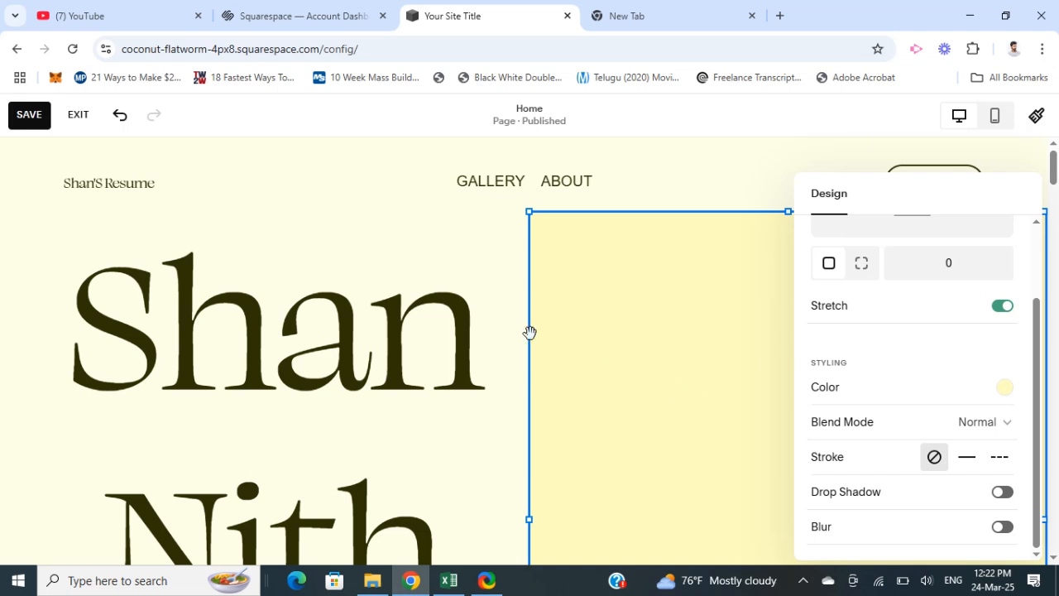
- Close the shape's design settings and undo the removal of the portrait photo
{"action": "left_click", "coordinate": [697, 326]}
{"action": "scroll", "coordinate": [745, 360], "scroll_direction": "down", "scroll_amount": 2}
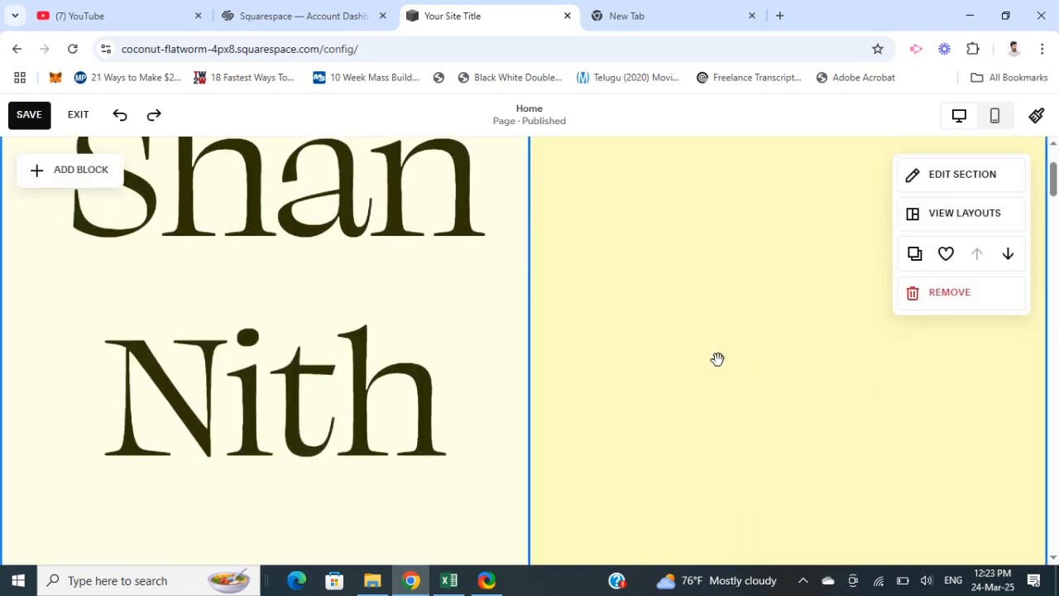
{"action": "scroll", "coordinate": [729, 356], "scroll_direction": "up", "scroll_amount": 2}
{"action": "key", "text": "ctrl+z"}
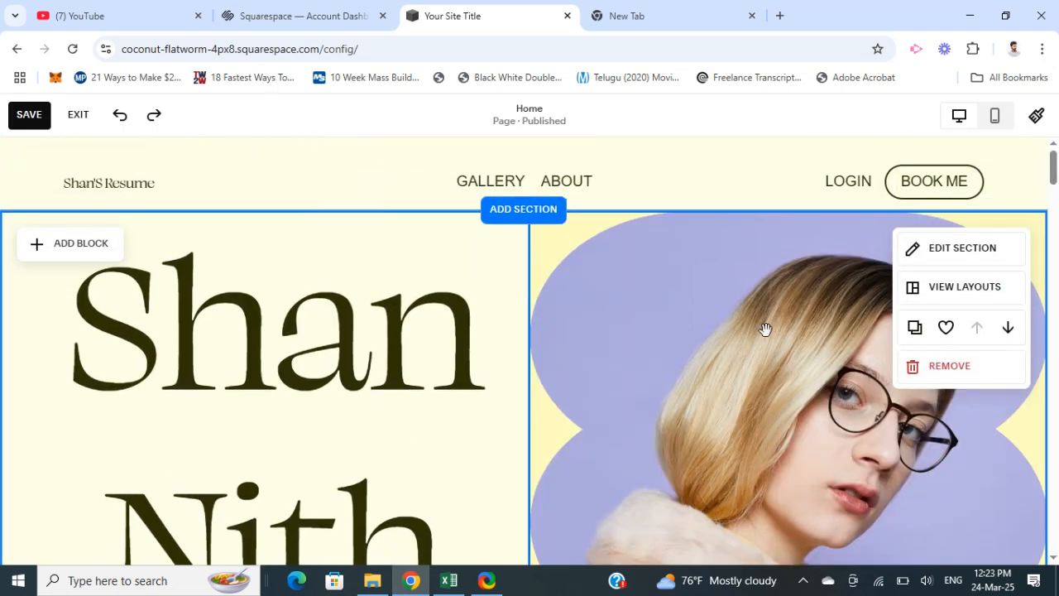
- Remove the whole hero section with the name heading and portrait photo from the home page
{"action": "left_click", "coordinate": [925, 377]}
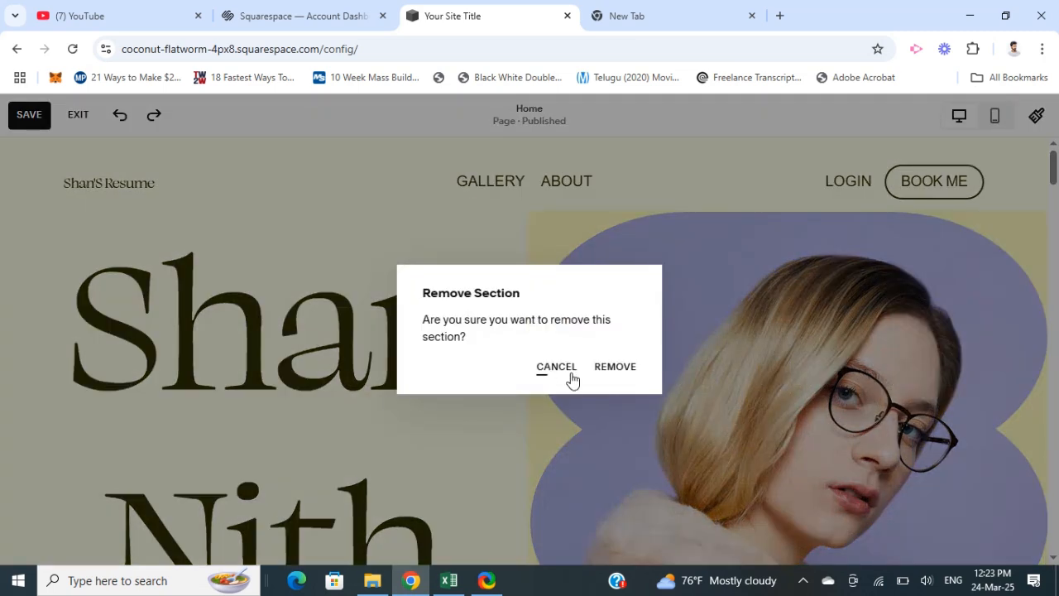
{"action": "left_click", "coordinate": [621, 367]}
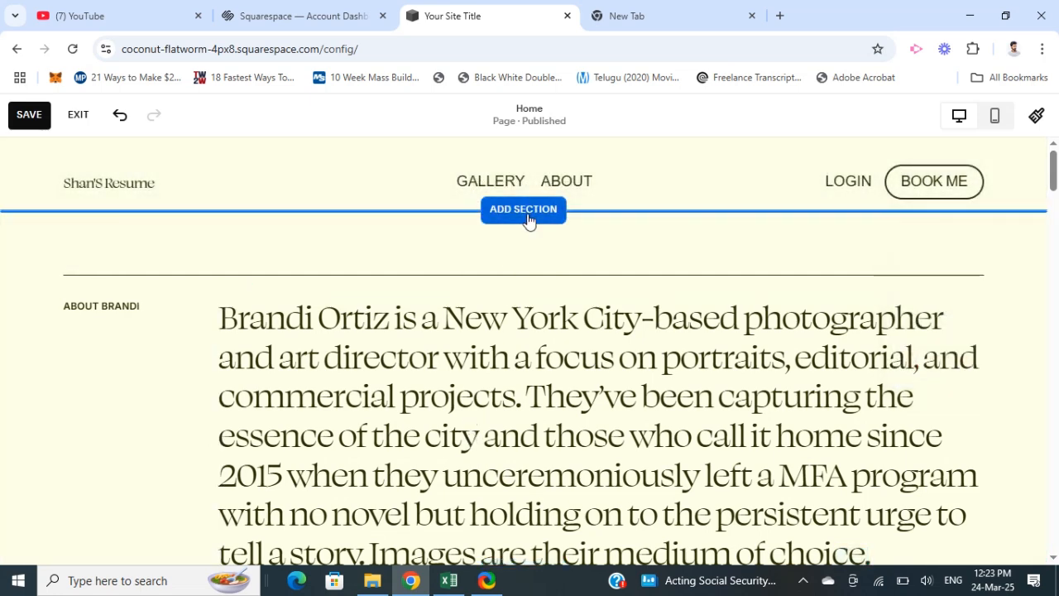
- Add the Services section layout with "Our Services", a Book button and the Legal, Consulting, Mentoring and Teaching list directly below the header
{"action": "left_click", "coordinate": [526, 211]}
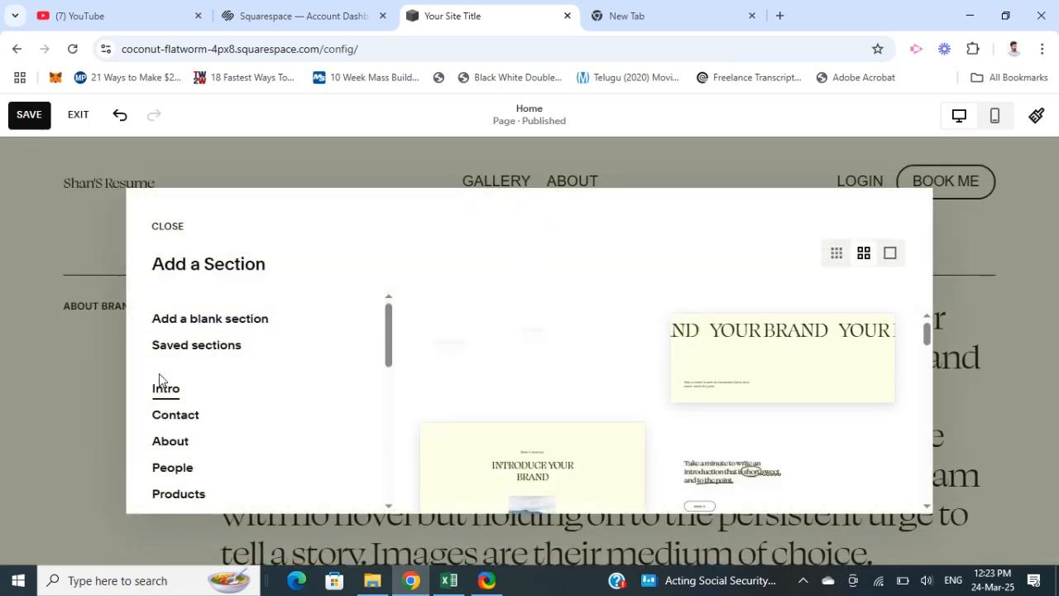
{"action": "scroll", "coordinate": [231, 416], "scroll_direction": "down", "scroll_amount": 1}
{"action": "scroll", "coordinate": [231, 417], "scroll_direction": "down", "scroll_amount": 3}
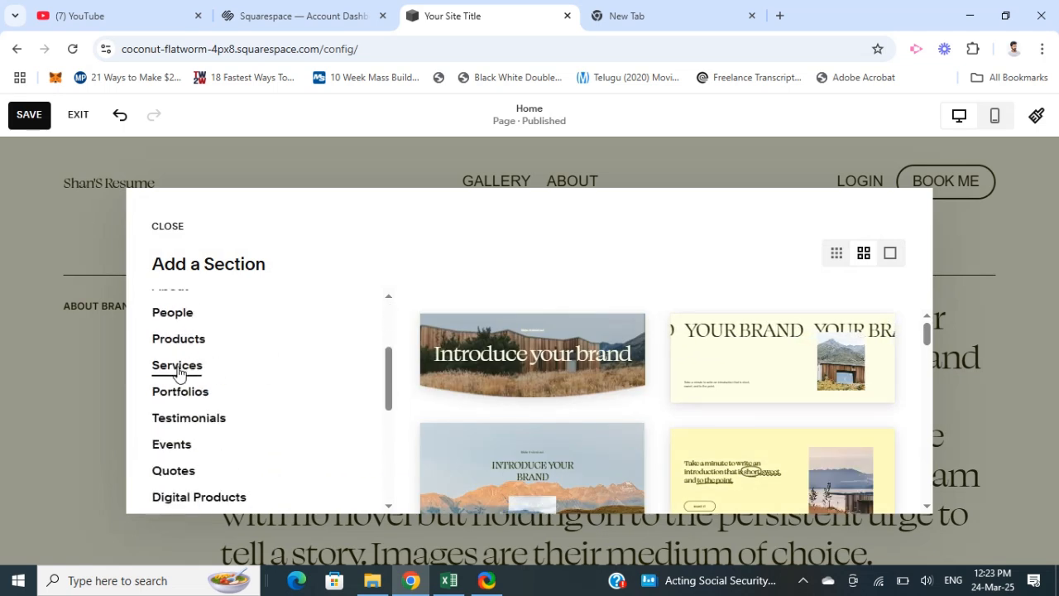
{"action": "left_click", "coordinate": [180, 371]}
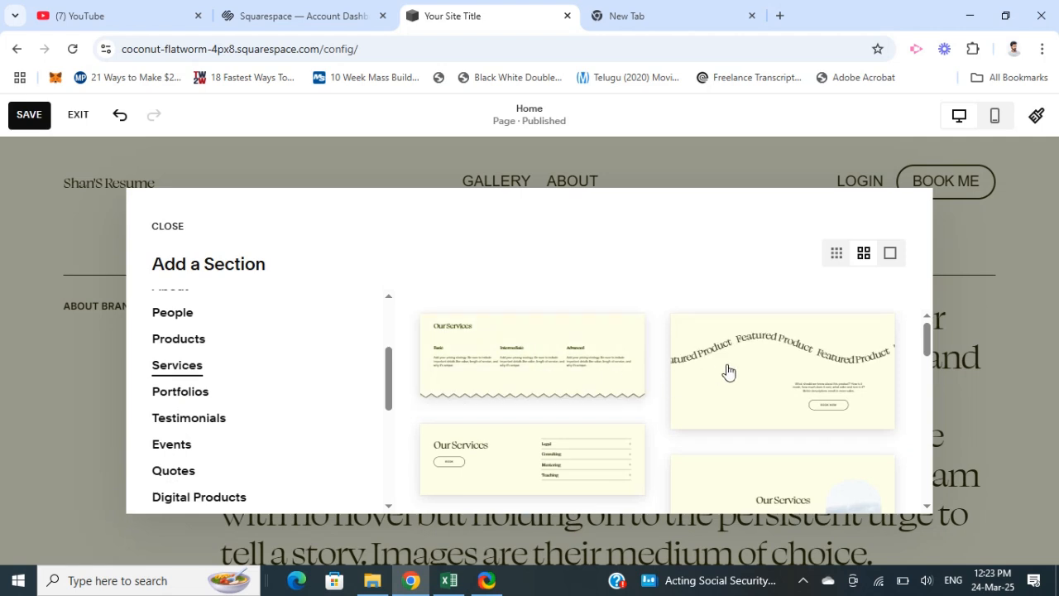
{"action": "scroll", "coordinate": [592, 433], "scroll_direction": "down", "scroll_amount": 2}
{"action": "scroll", "coordinate": [679, 420], "scroll_direction": "down", "scroll_amount": 3}
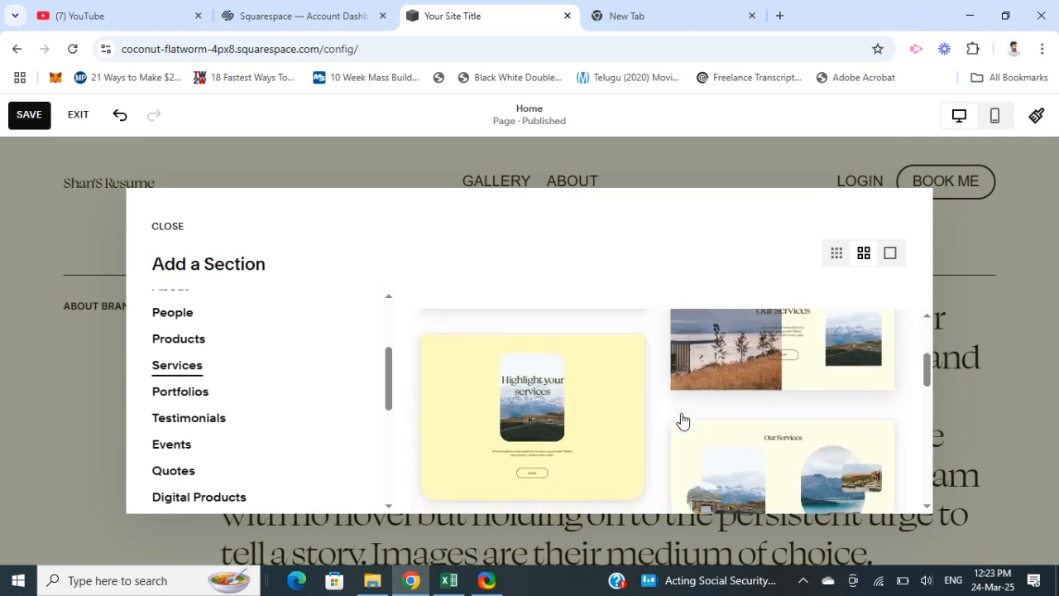
{"action": "scroll", "coordinate": [610, 427], "scroll_direction": "up", "scroll_amount": 2}
{"action": "scroll", "coordinate": [608, 427], "scroll_direction": "up", "scroll_amount": 3}
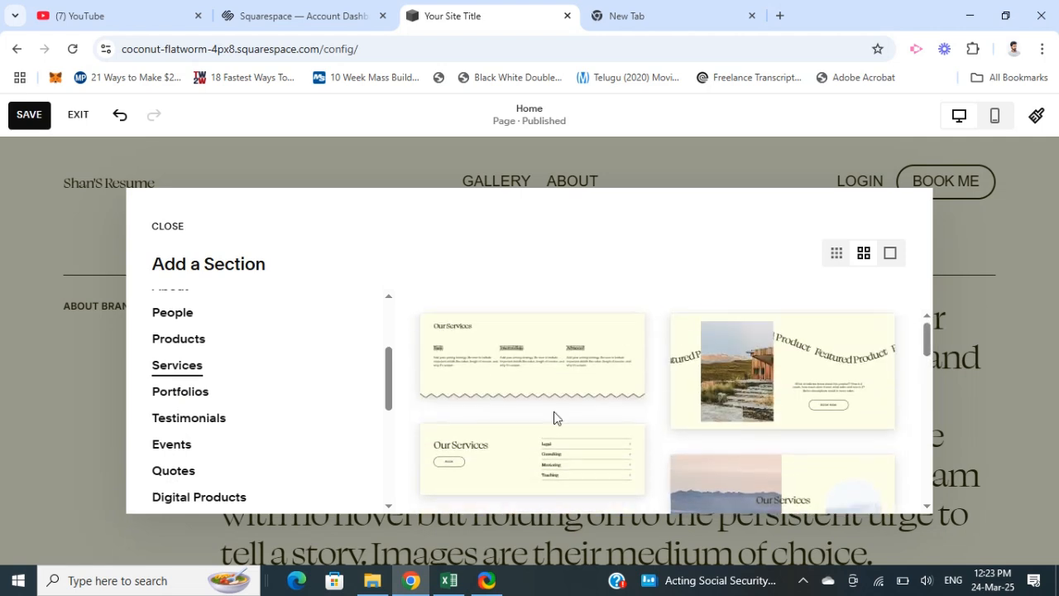
{"action": "scroll", "coordinate": [585, 425], "scroll_direction": "down", "scroll_amount": 1}
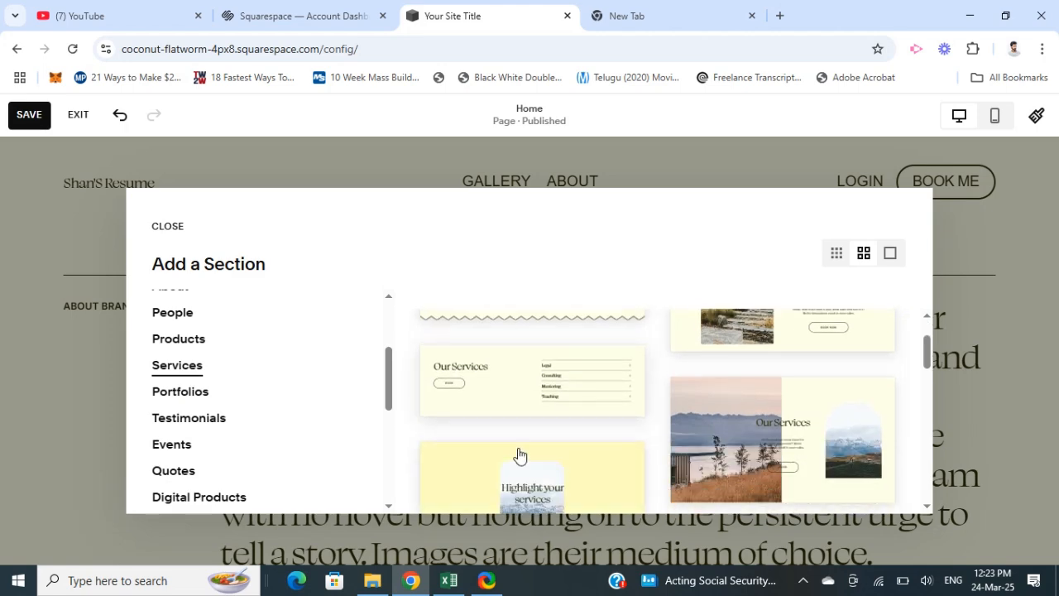
{"action": "left_click", "coordinate": [530, 385]}
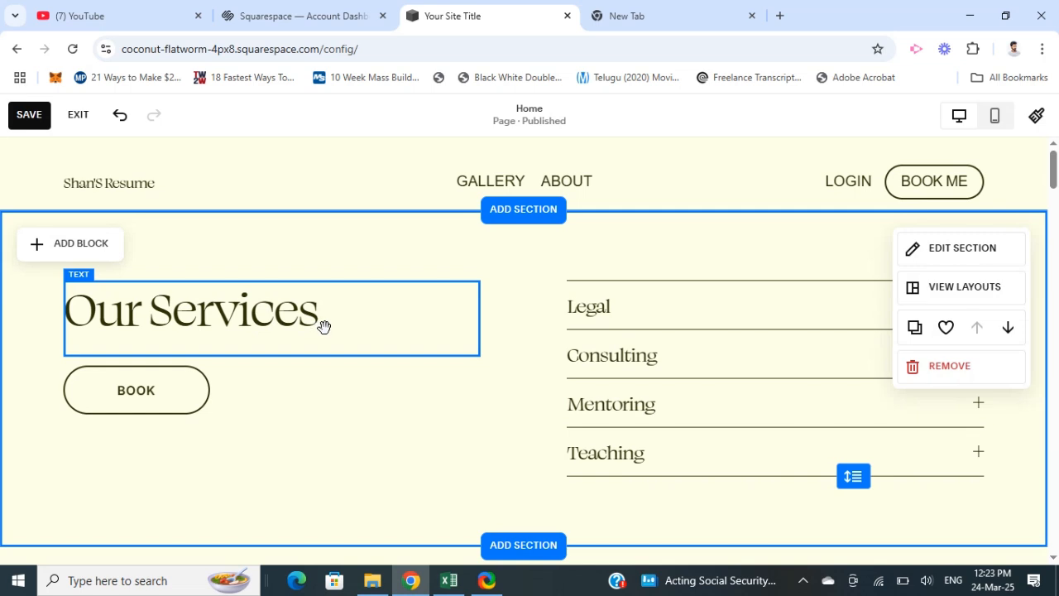
- Examine the new section's list of services and how the section sits above the about text on the home page
{"action": "left_click", "coordinate": [612, 310]}
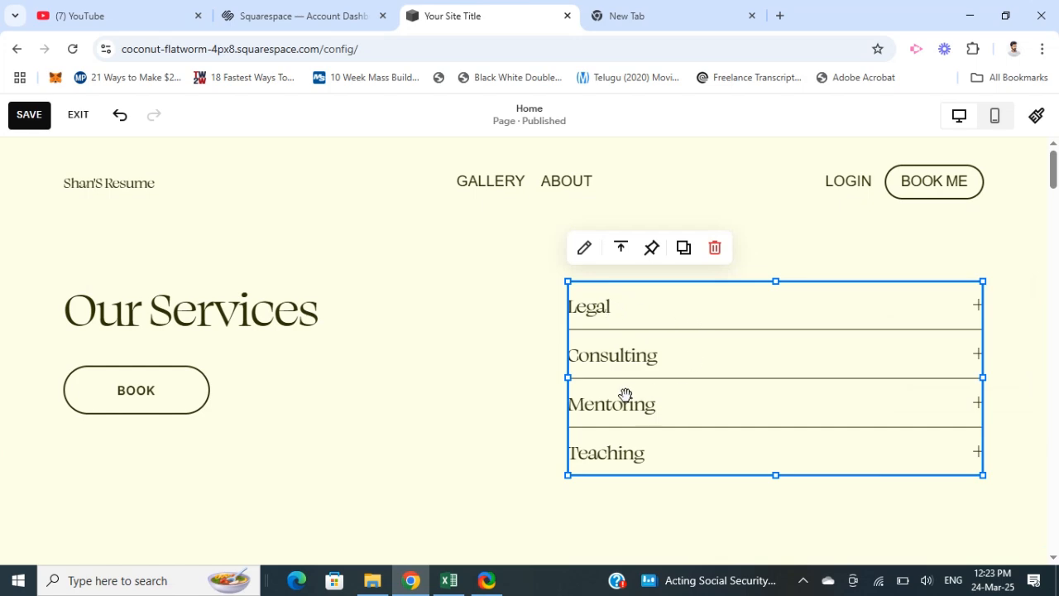
{"action": "scroll", "coordinate": [394, 497], "scroll_direction": "down", "scroll_amount": 4}
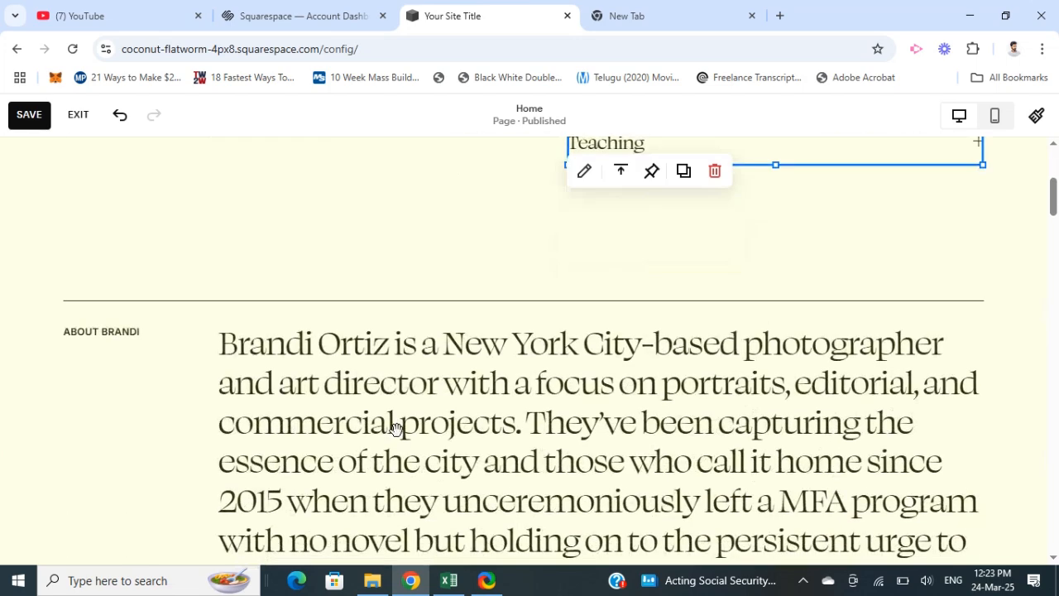
{"action": "scroll", "coordinate": [389, 418], "scroll_direction": "up", "scroll_amount": 2}
{"action": "scroll", "coordinate": [414, 496], "scroll_direction": "up", "scroll_amount": 2}
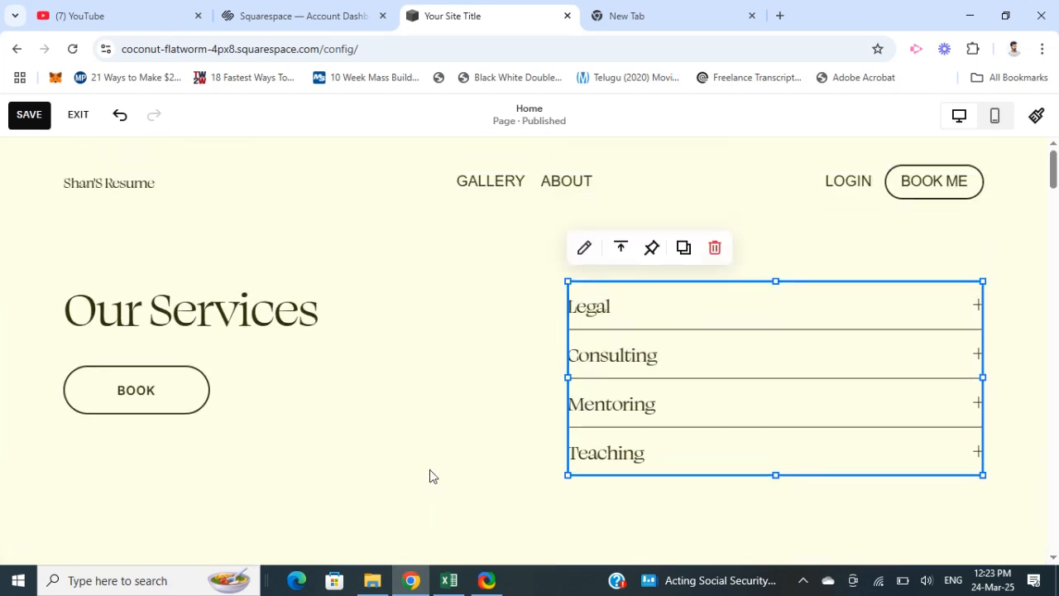
{"action": "scroll", "coordinate": [482, 492], "scroll_direction": "down", "scroll_amount": 1}
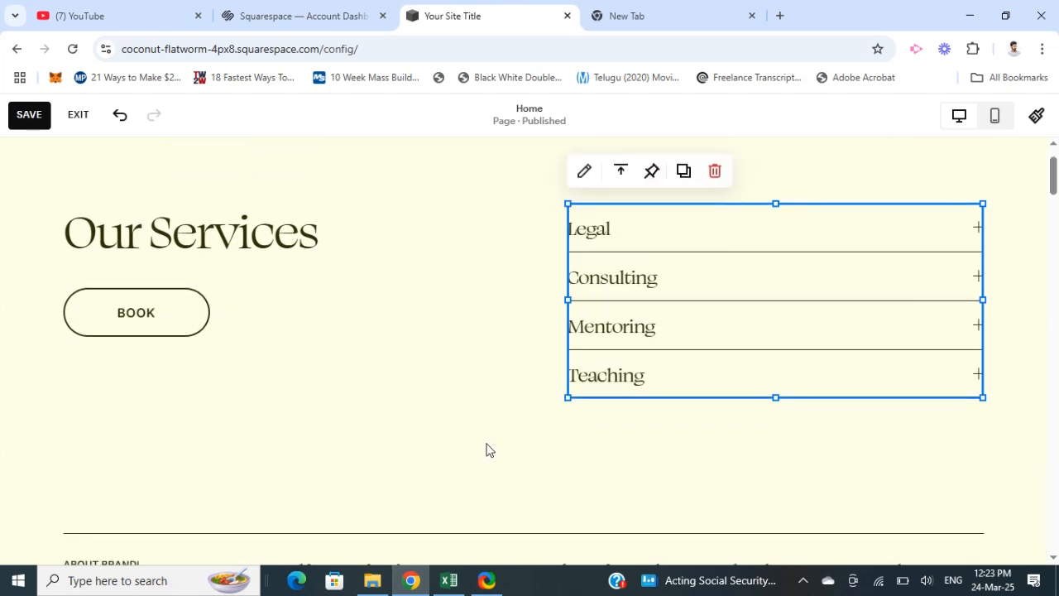
{"action": "scroll", "coordinate": [487, 449], "scroll_direction": "up", "scroll_amount": 1}
{"action": "scroll", "coordinate": [487, 447], "scroll_direction": "down", "scroll_amount": 3}
{"action": "scroll", "coordinate": [463, 405], "scroll_direction": "up", "scroll_amount": 1}
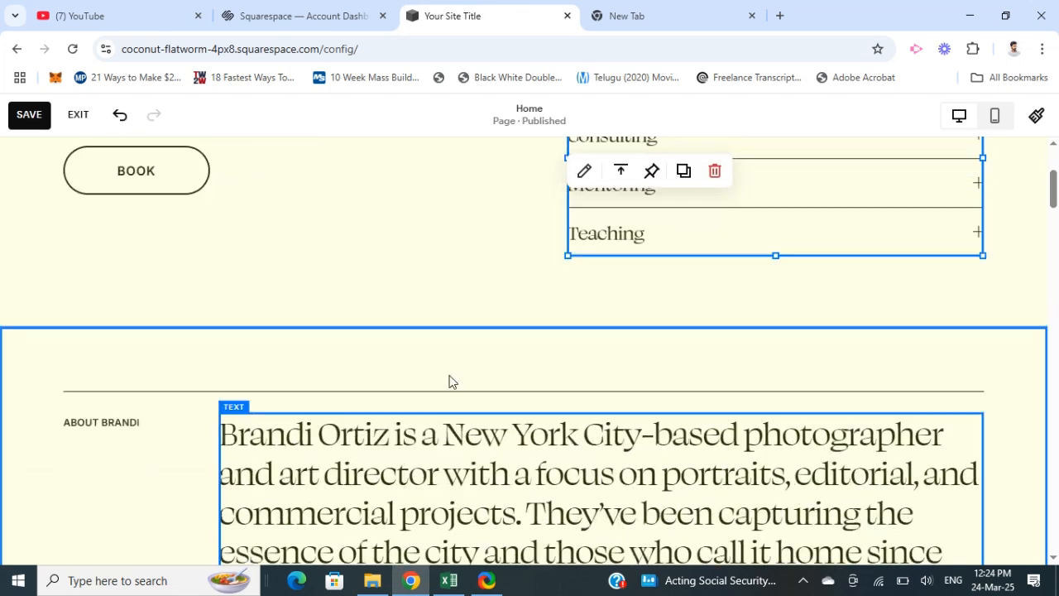
- Save the home page edits, leave the page editor and open the site's list of pages
{"action": "scroll", "coordinate": [398, 372], "scroll_direction": "up", "scroll_amount": 3}
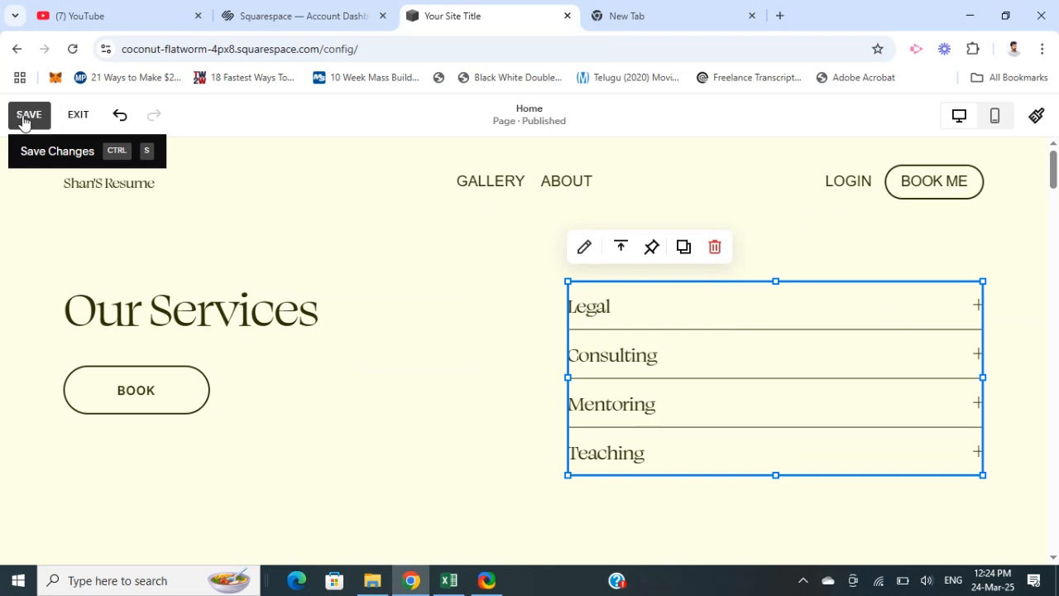
{"action": "left_click", "coordinate": [29, 116]}
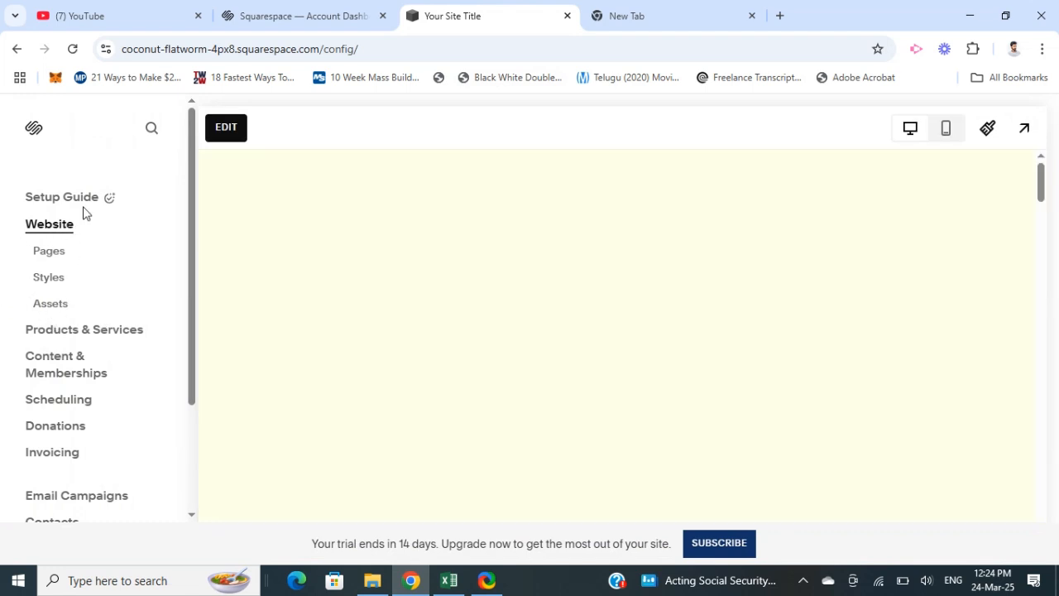
{"action": "left_click", "coordinate": [44, 258]}
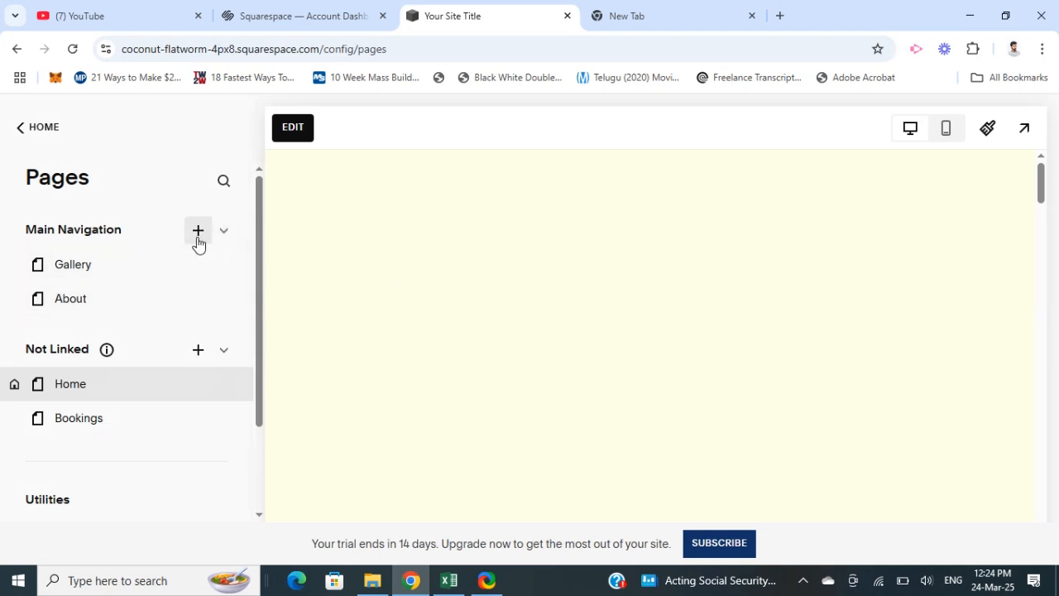
- Add a page to the Main Navigation using the Digital Products layout headed "Limited Time Only", keeping its default name
{"action": "left_click", "coordinate": [198, 240]}
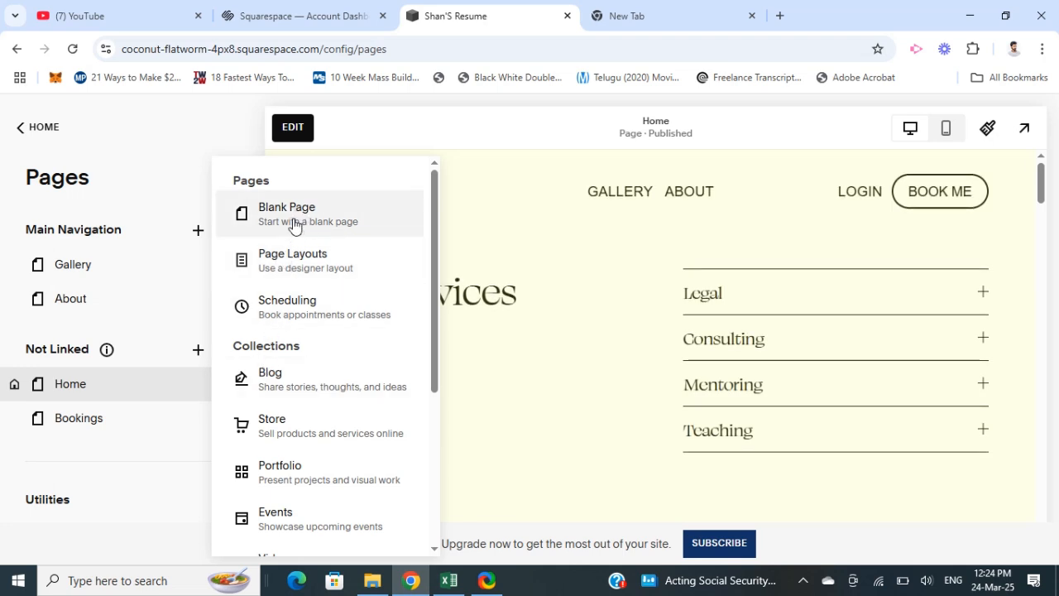
{"action": "key", "text": "Escape"}
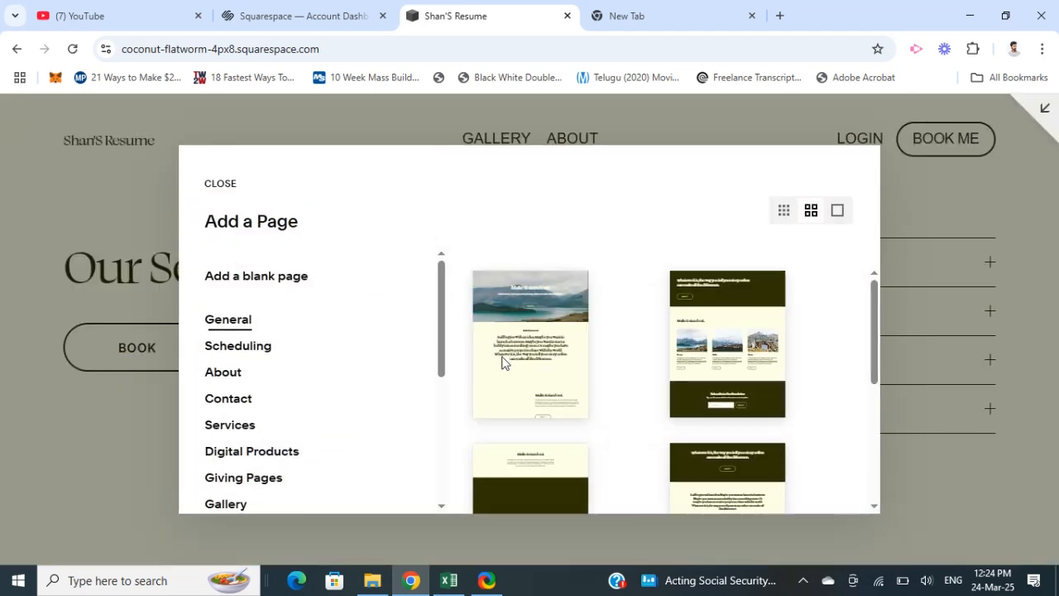
{"action": "scroll", "coordinate": [169, 397], "scroll_direction": "down", "scroll_amount": 2}
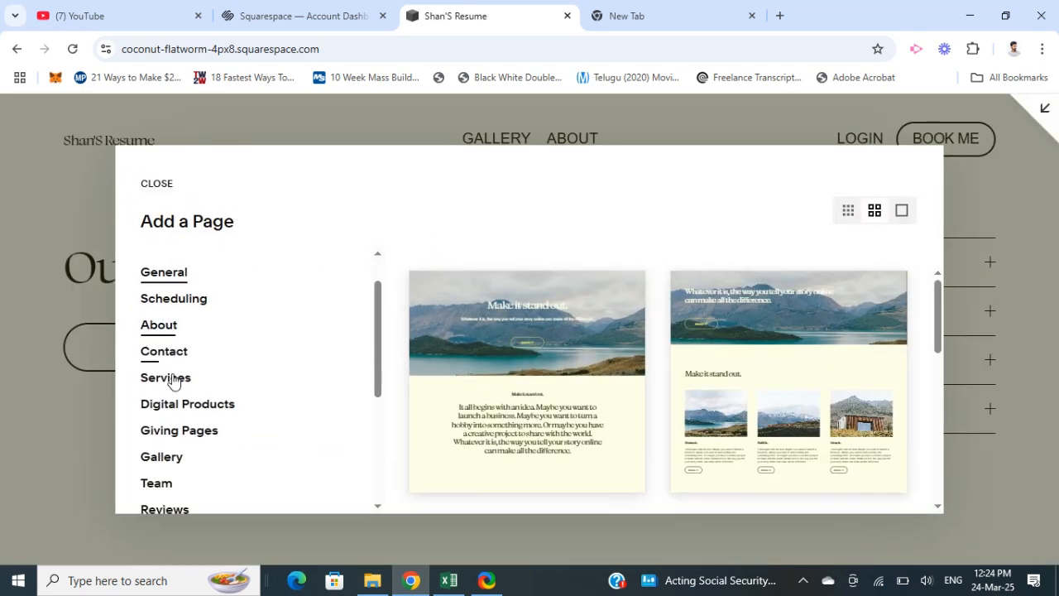
{"action": "scroll", "coordinate": [174, 414], "scroll_direction": "down", "scroll_amount": 5}
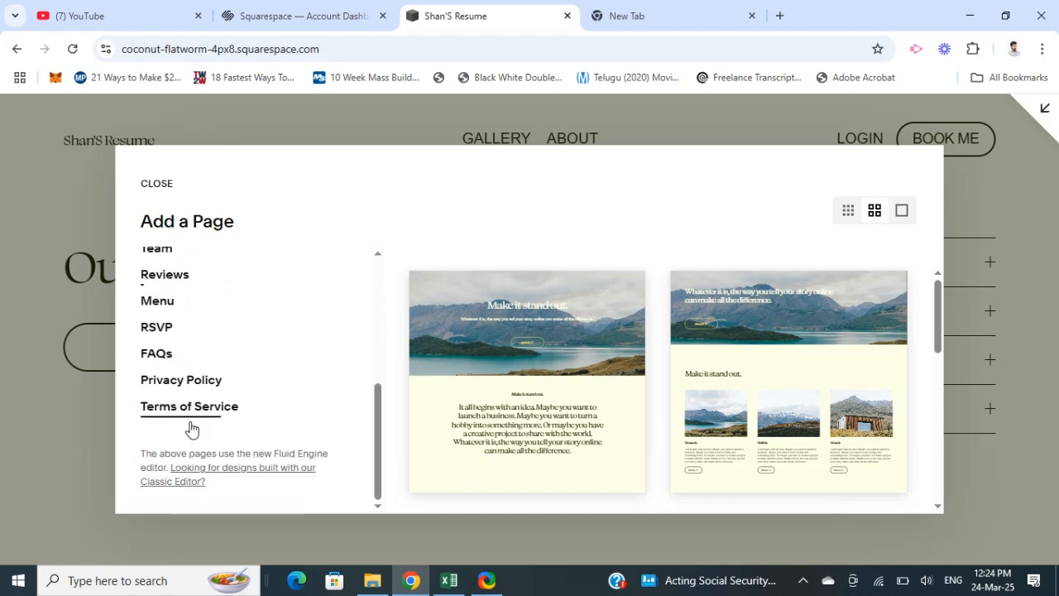
{"action": "scroll", "coordinate": [174, 402], "scroll_direction": "up", "scroll_amount": 5}
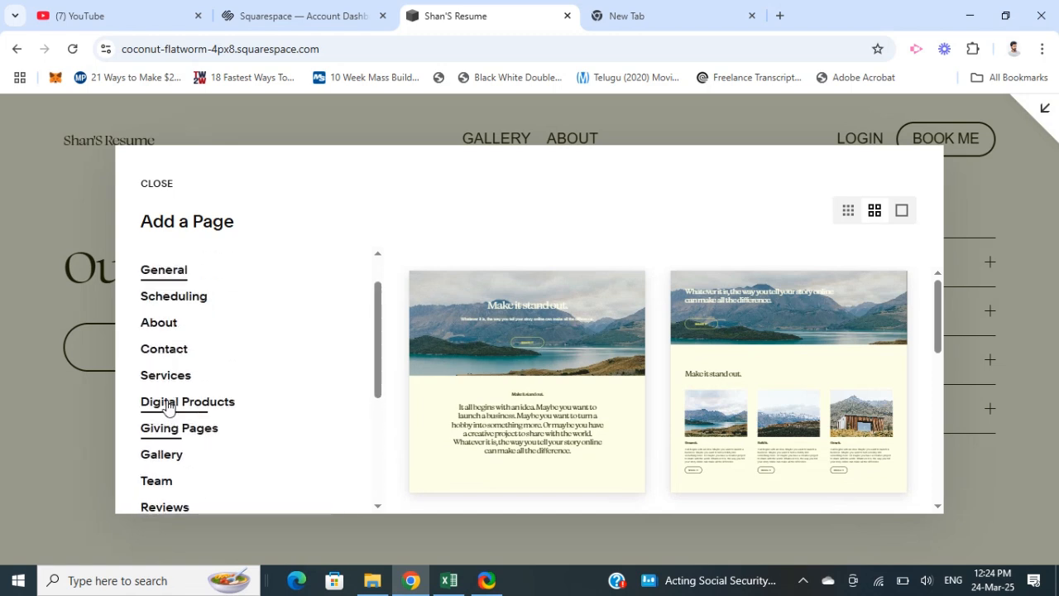
{"action": "left_click", "coordinate": [168, 403]}
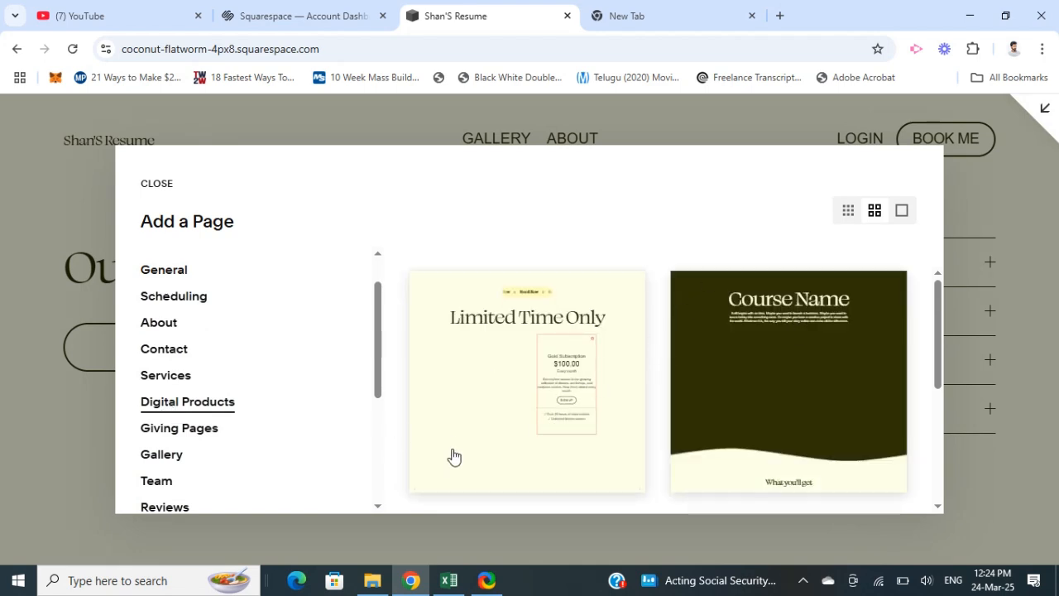
{"action": "left_click", "coordinate": [536, 392]}
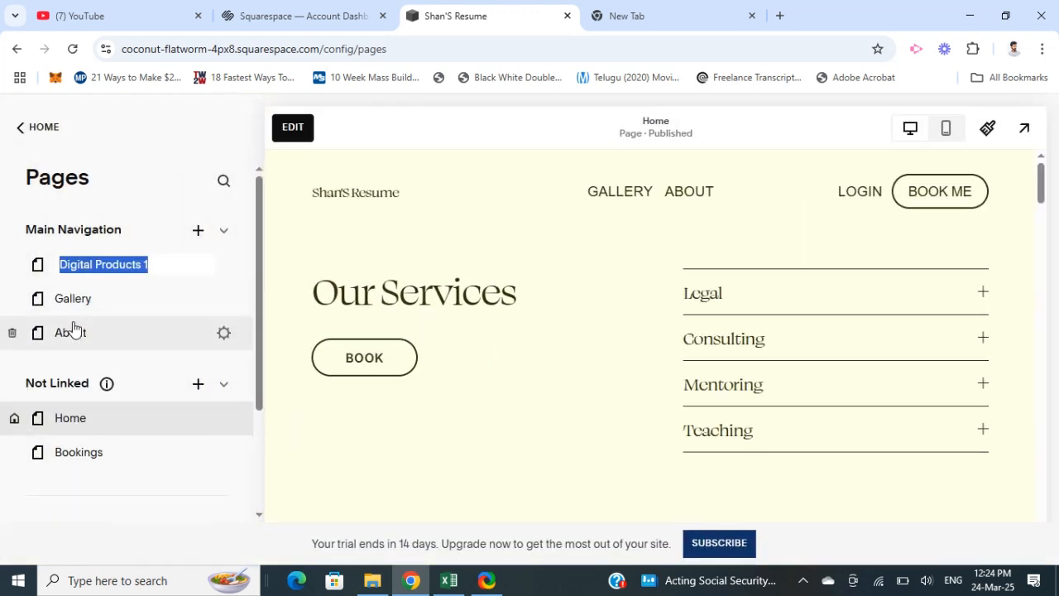
{"action": "left_click", "coordinate": [80, 296]}
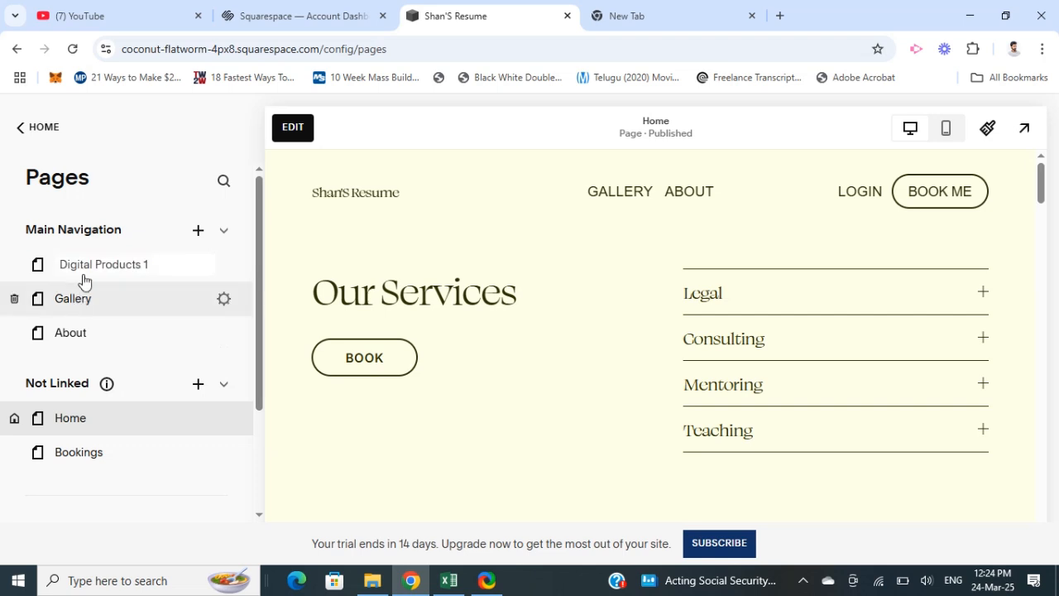
- Open the new Digital Products page and examine its heading, photos and Gold Subscription offer
{"action": "left_click", "coordinate": [84, 264]}
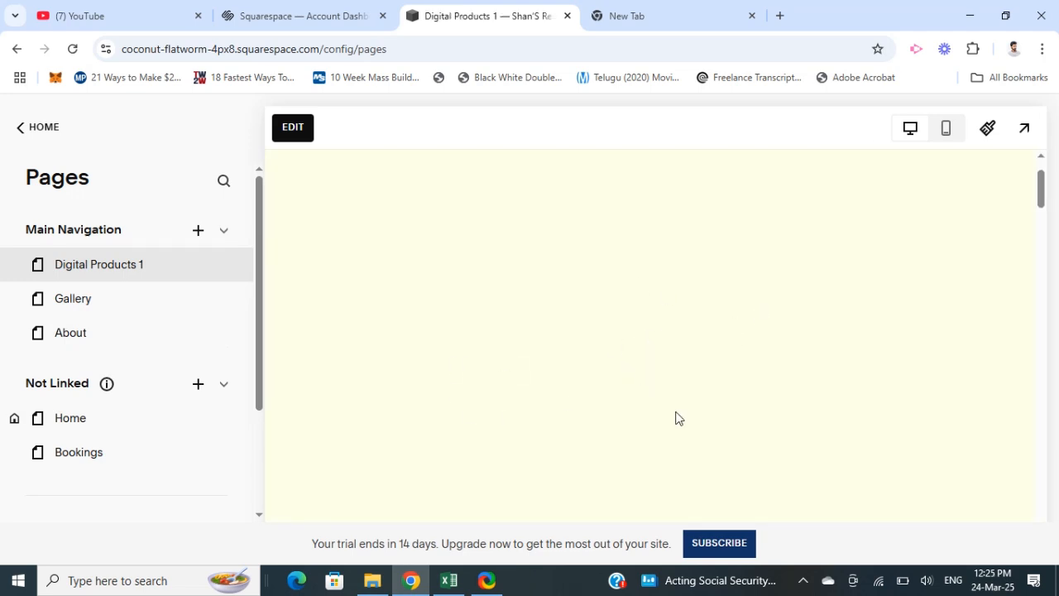
{"action": "scroll", "coordinate": [690, 366], "scroll_direction": "down", "scroll_amount": 3}
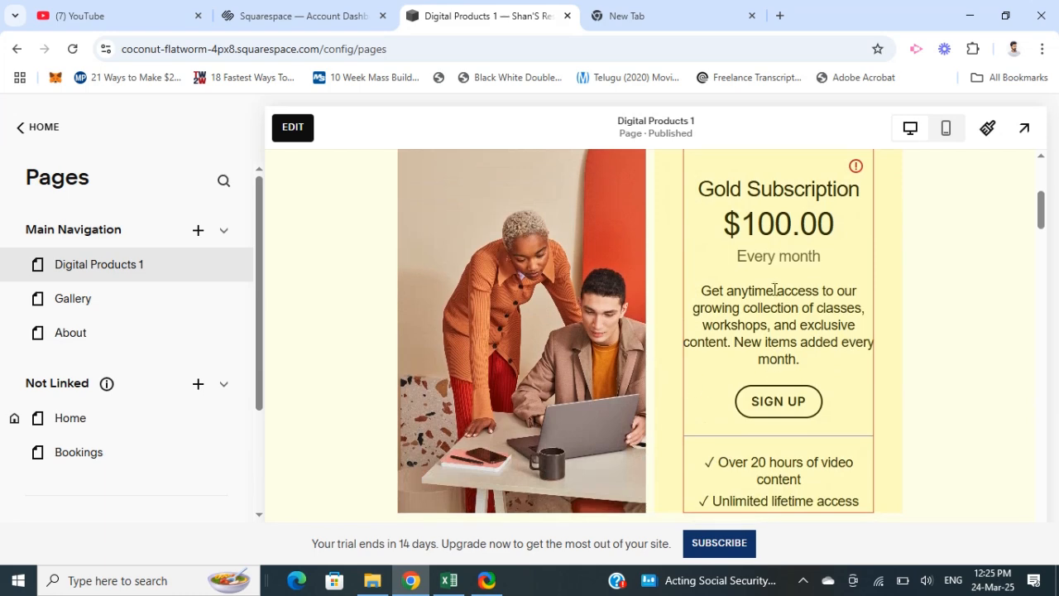
{"action": "scroll", "coordinate": [774, 304], "scroll_direction": "up", "scroll_amount": 1}
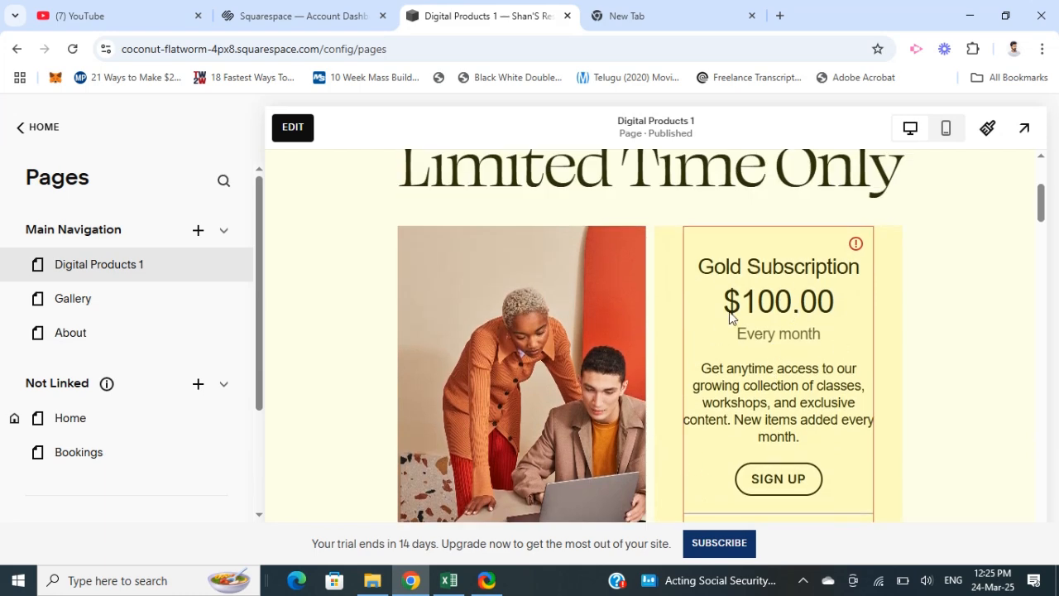
{"action": "scroll", "coordinate": [493, 399], "scroll_direction": "down", "scroll_amount": 6}
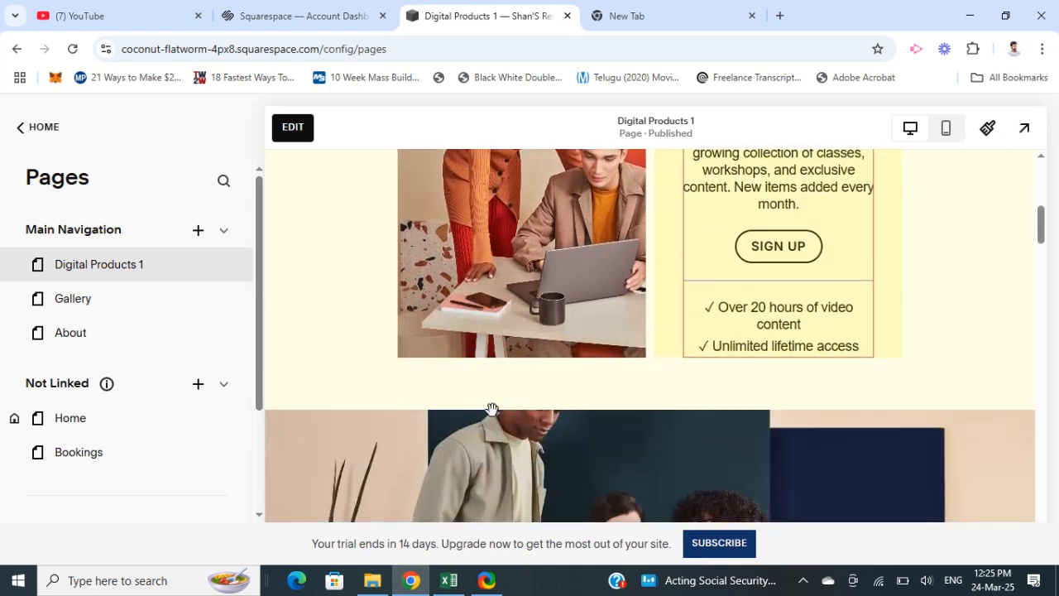
{"action": "scroll", "coordinate": [475, 414], "scroll_direction": "up", "scroll_amount": 9}
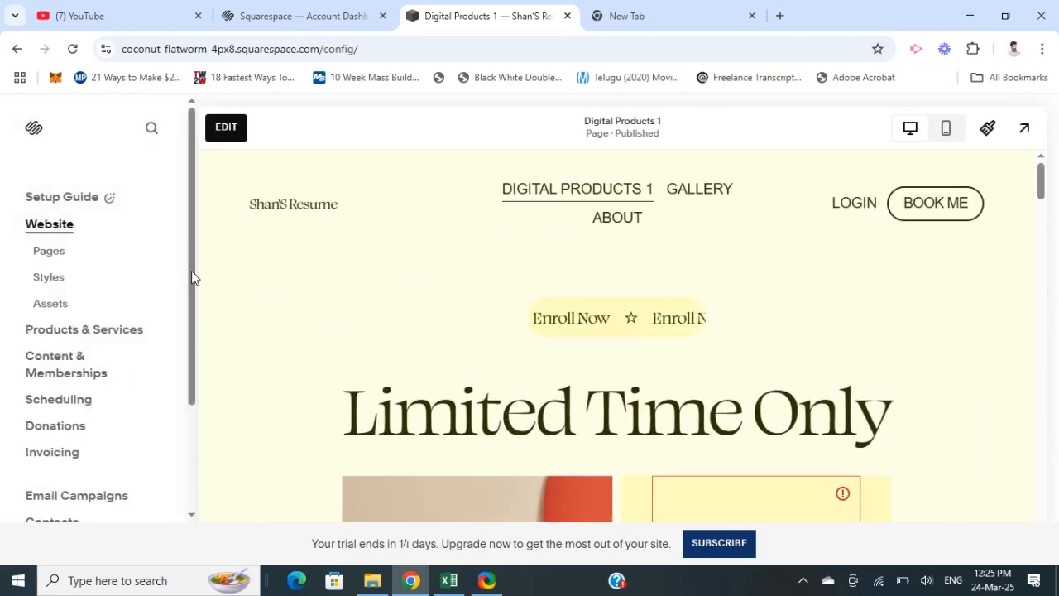
{"action": "scroll", "coordinate": [394, 395], "scroll_direction": "down", "scroll_amount": 5}
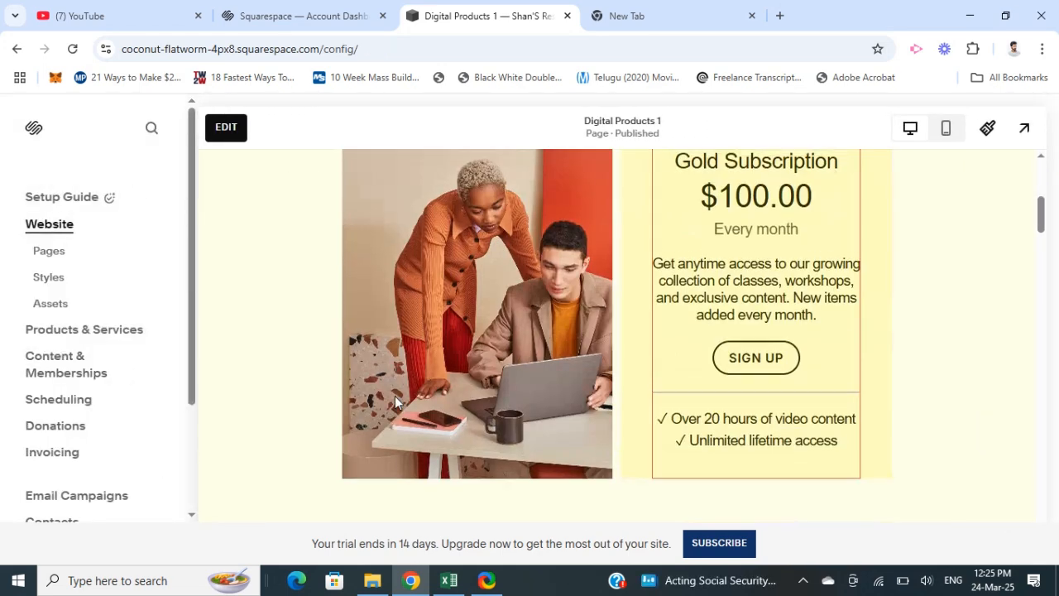
{"action": "scroll", "coordinate": [391, 423], "scroll_direction": "up", "scroll_amount": 5}
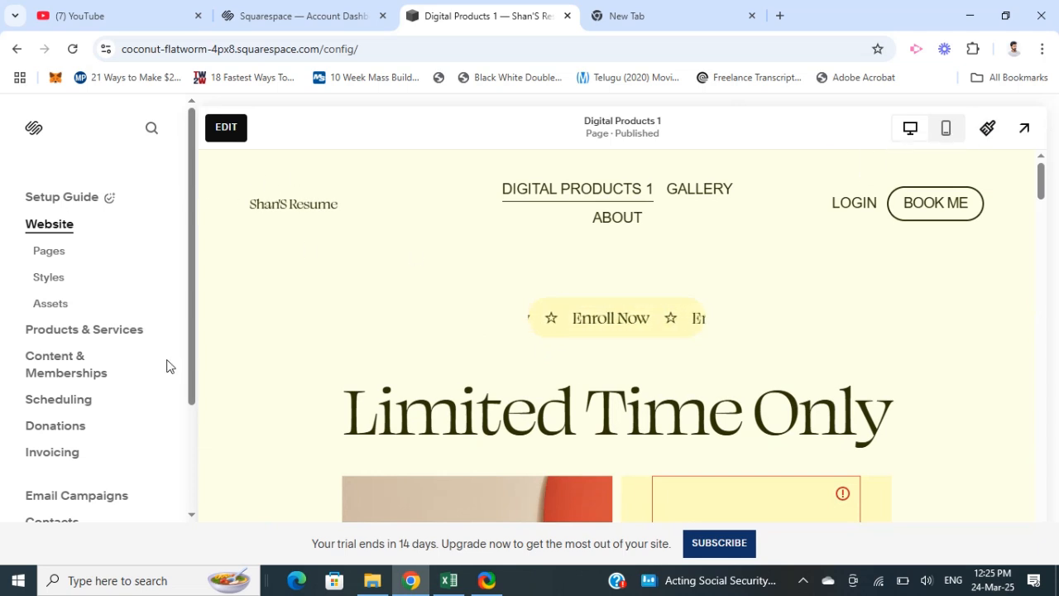
{"action": "scroll", "coordinate": [148, 376], "scroll_direction": "down", "scroll_amount": 3}
{"action": "scroll", "coordinate": [50, 372], "scroll_direction": "up", "scroll_amount": 3}
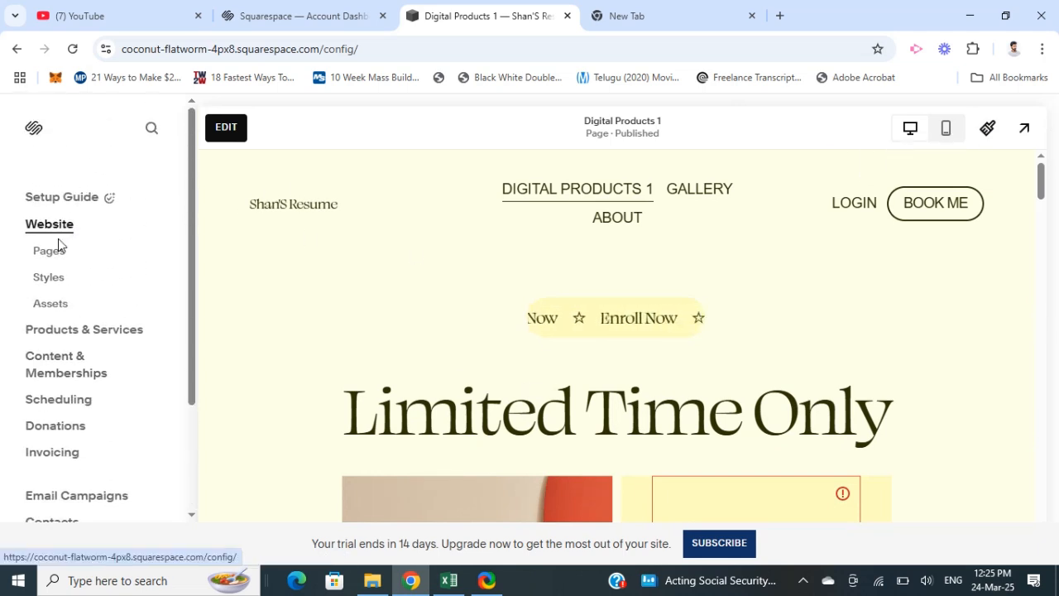
- Review the payment processors available in the site's Selling payment settings, then close the settings
{"action": "scroll", "coordinate": [45, 311], "scroll_direction": "down", "scroll_amount": 3}
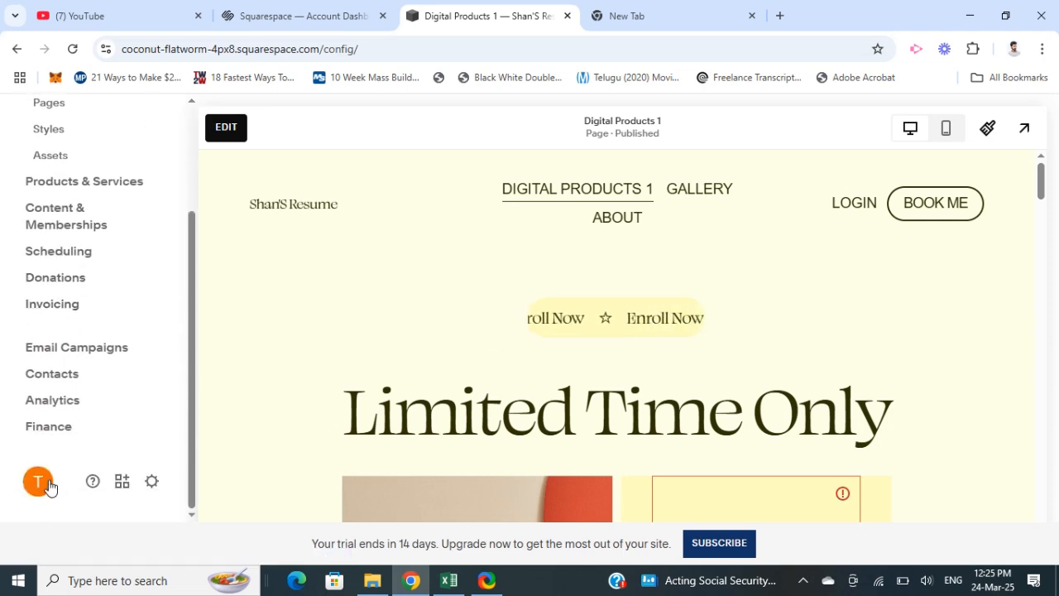
{"action": "left_click", "coordinate": [151, 483]}
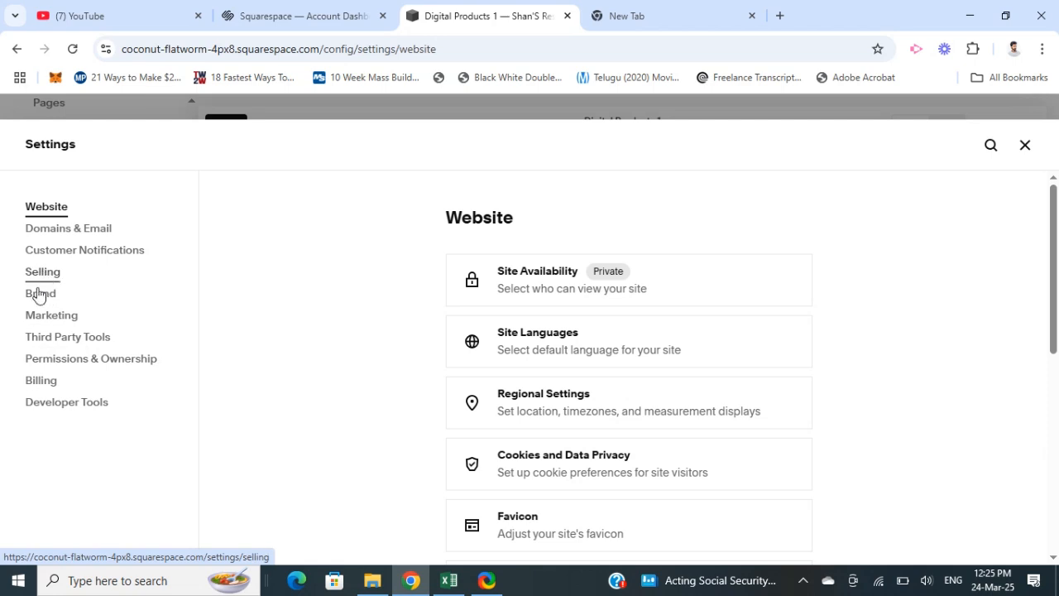
{"action": "left_click", "coordinate": [43, 274]}
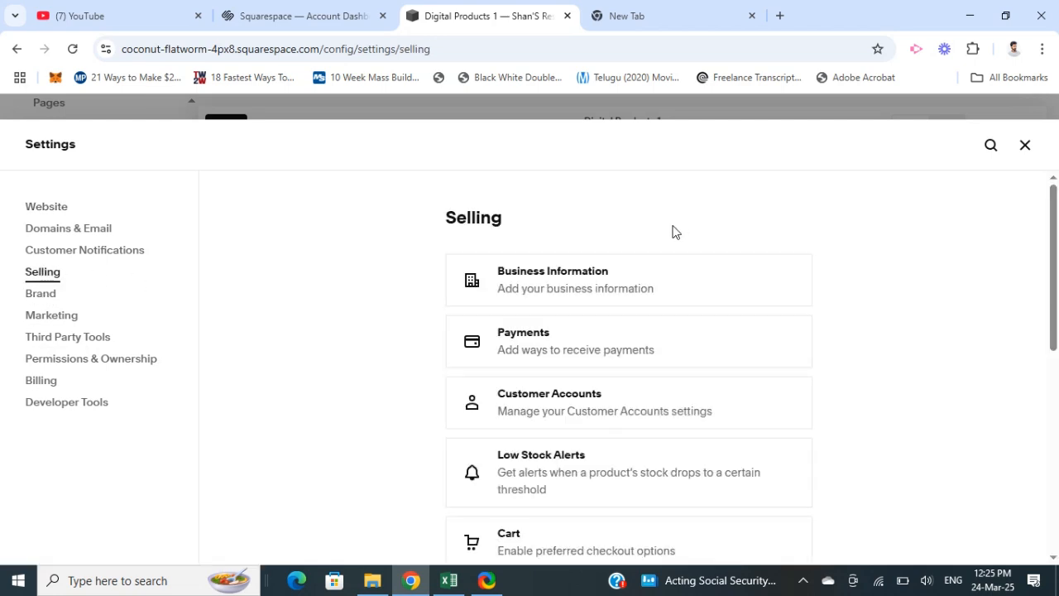
{"action": "left_click", "coordinate": [551, 346]}
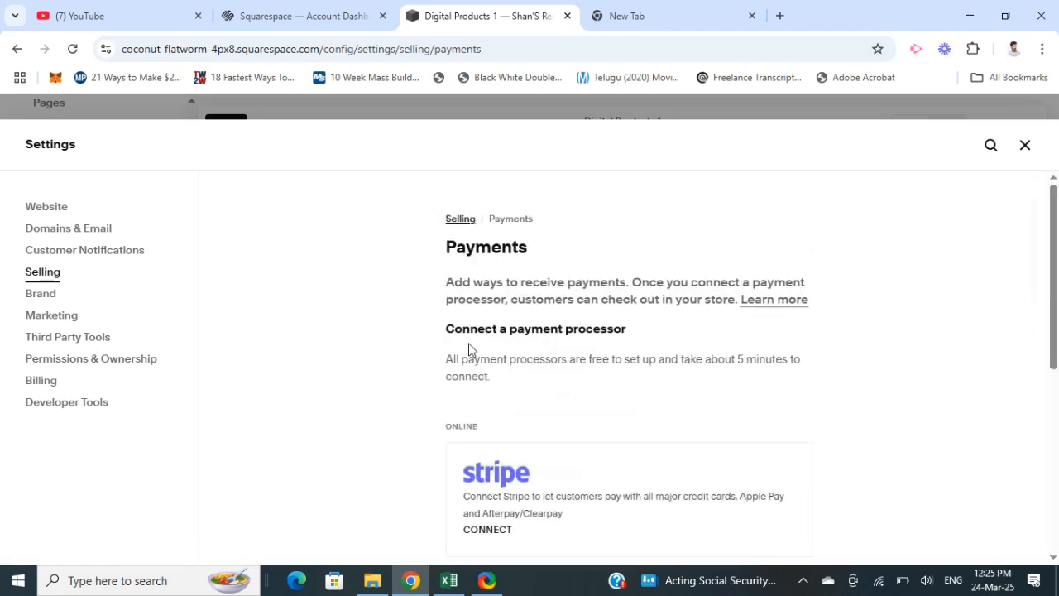
{"action": "scroll", "coordinate": [449, 371], "scroll_direction": "down", "scroll_amount": 3}
{"action": "scroll", "coordinate": [551, 368], "scroll_direction": "down", "scroll_amount": 2}
{"action": "scroll", "coordinate": [542, 395], "scroll_direction": "up", "scroll_amount": 4}
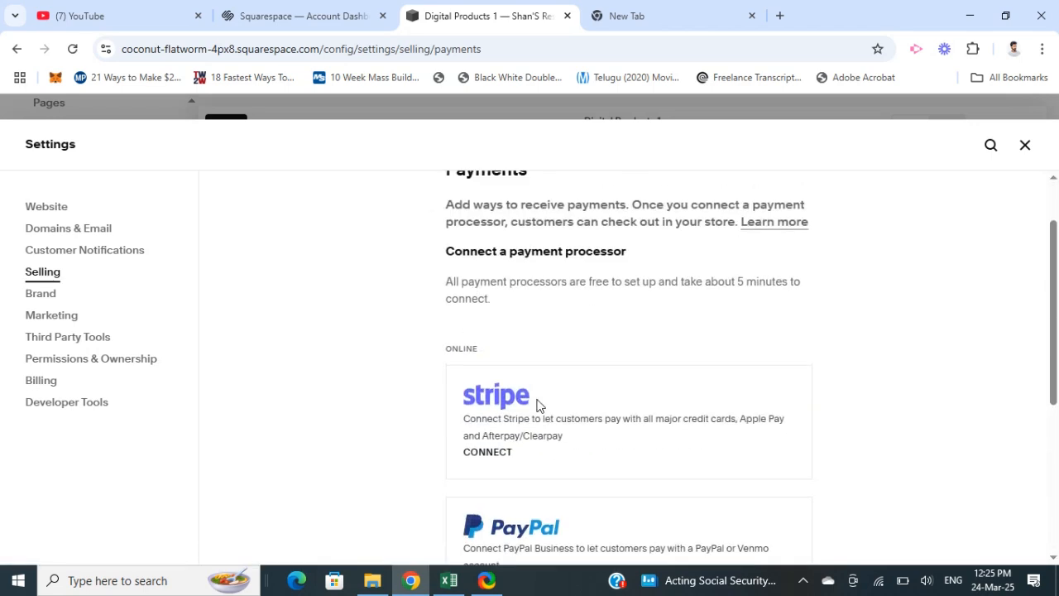
{"action": "scroll", "coordinate": [513, 372], "scroll_direction": "down", "scroll_amount": 2}
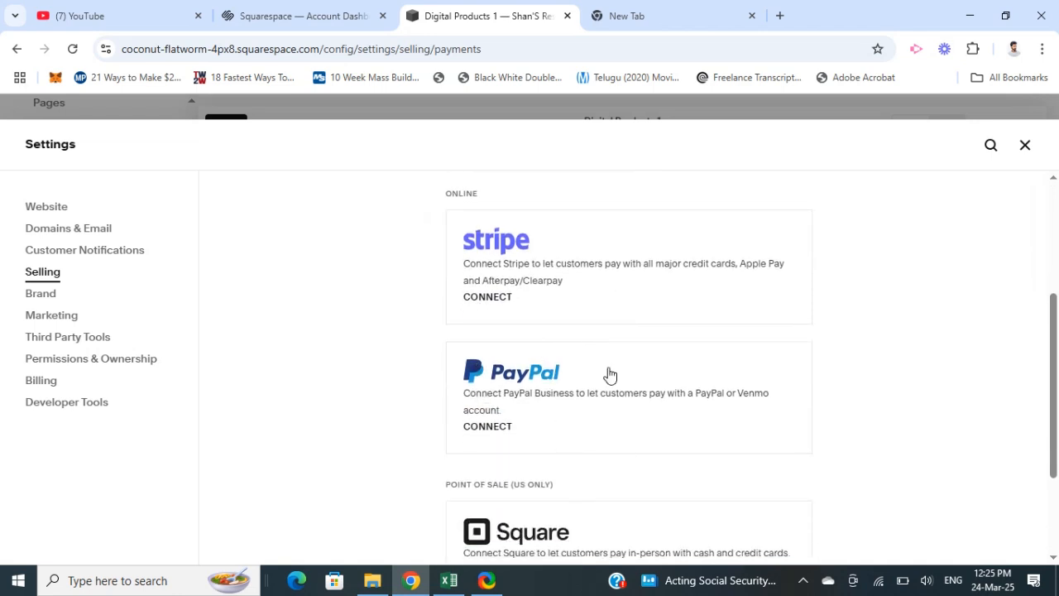
{"action": "scroll", "coordinate": [559, 430], "scroll_direction": "down", "scroll_amount": 2}
{"action": "scroll", "coordinate": [521, 518], "scroll_direction": "up", "scroll_amount": 5}
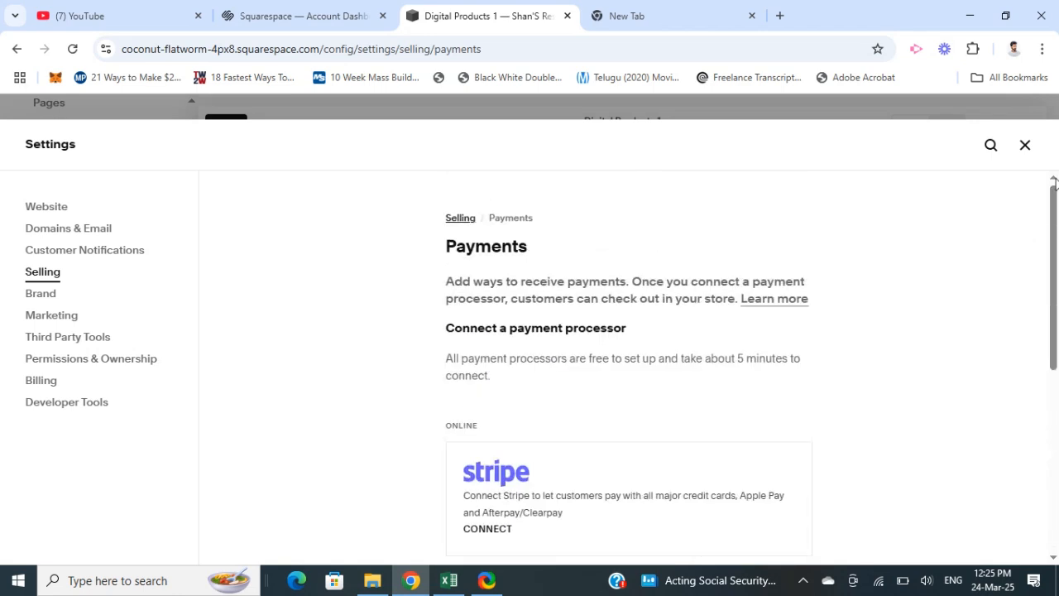
{"action": "left_click", "coordinate": [1026, 147]}
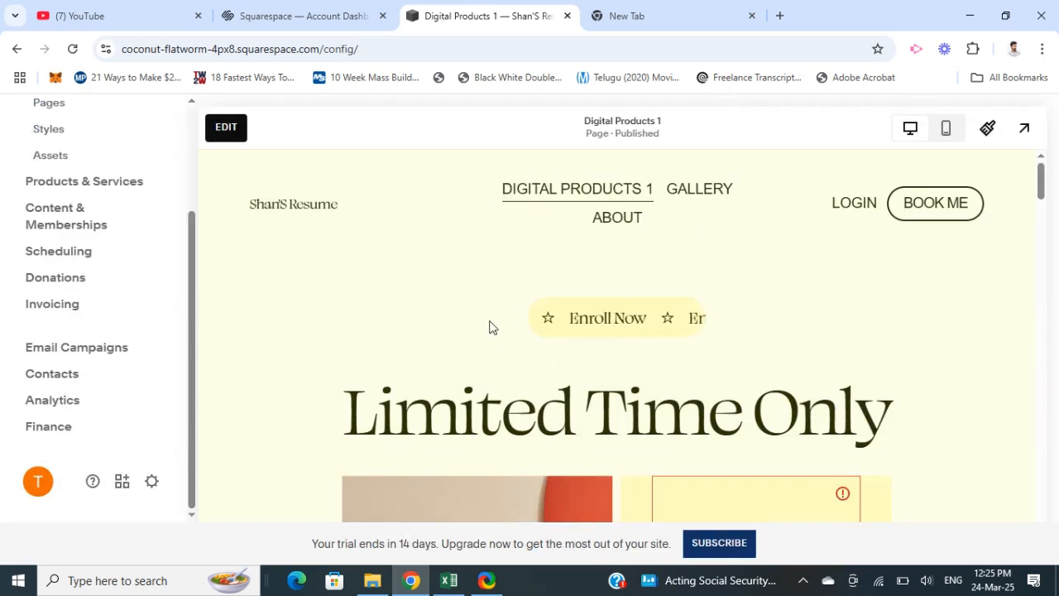
{"action": "scroll", "coordinate": [2, 212], "scroll_direction": "up", "scroll_amount": 2}
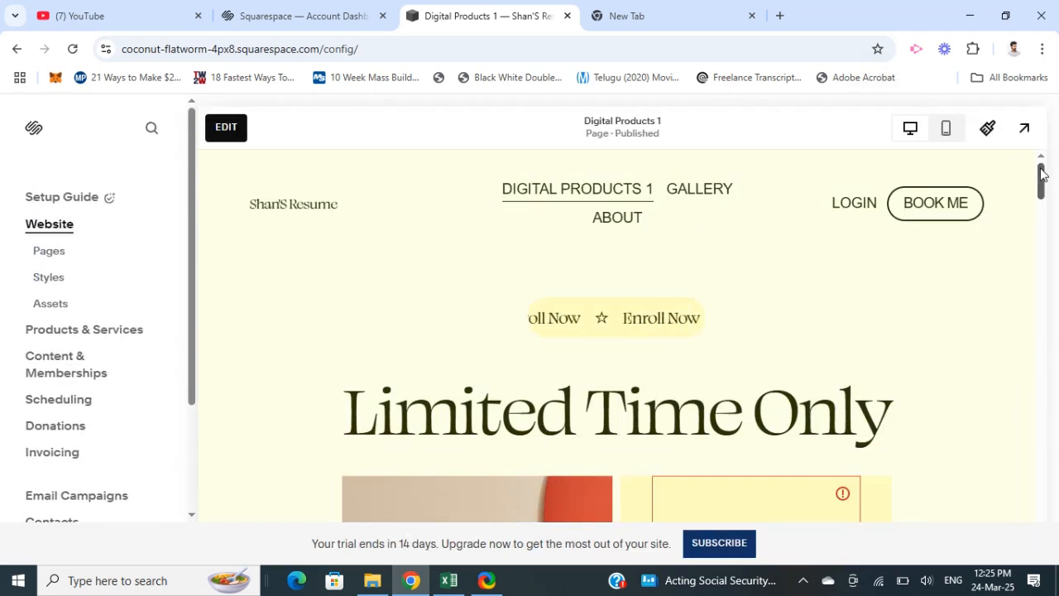
{"action": "left_click_drag", "start_coordinate": [1041, 172], "coordinate": [950, 137]}
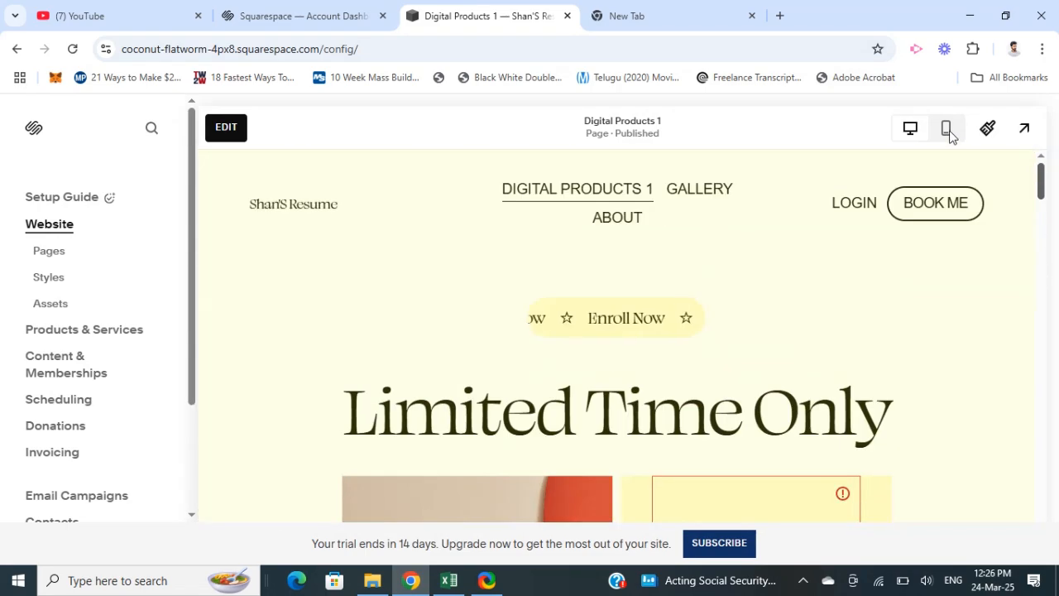